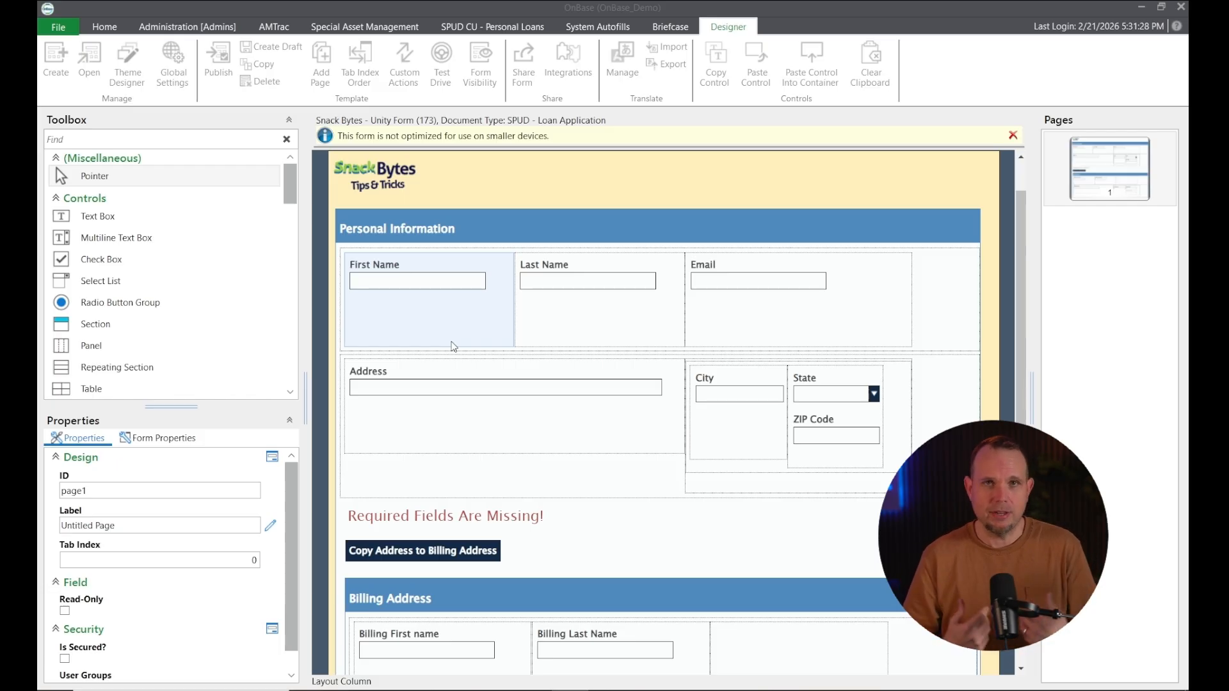
Show the form's custom actions list and select Button - Copy Address
{"action": "scroll", "coordinate": [467, 350], "scroll_direction": "down", "scroll_amount": 3}
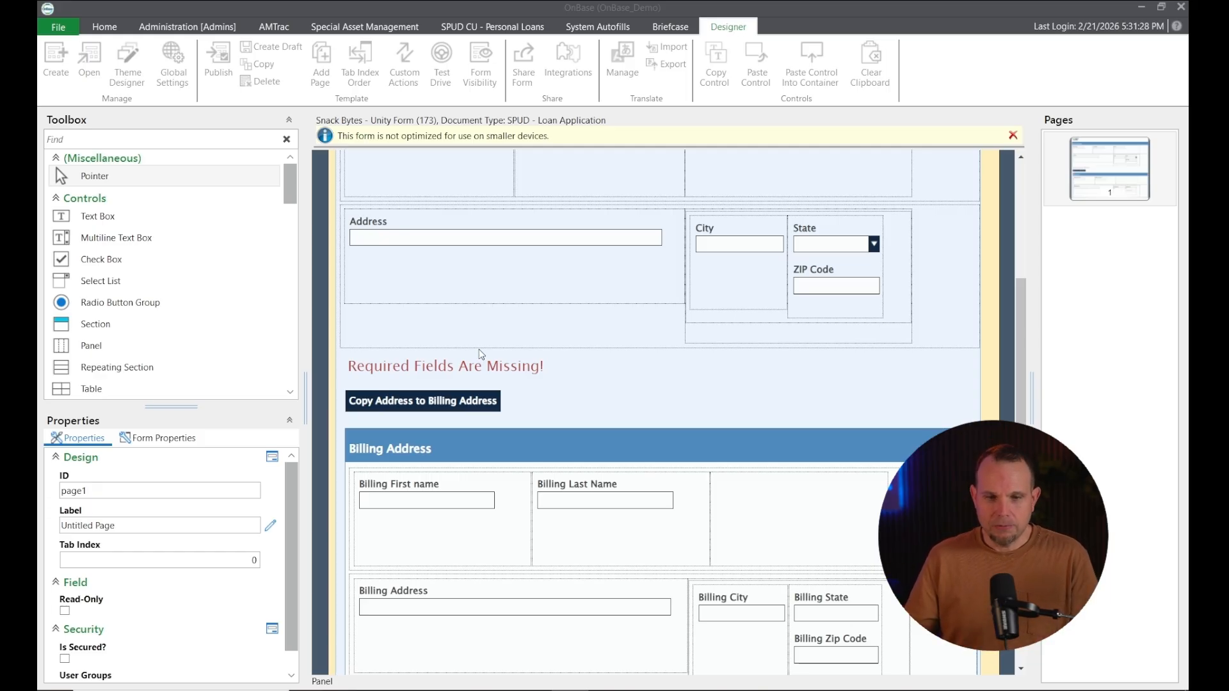
{"action": "left_click", "coordinate": [403, 64]}
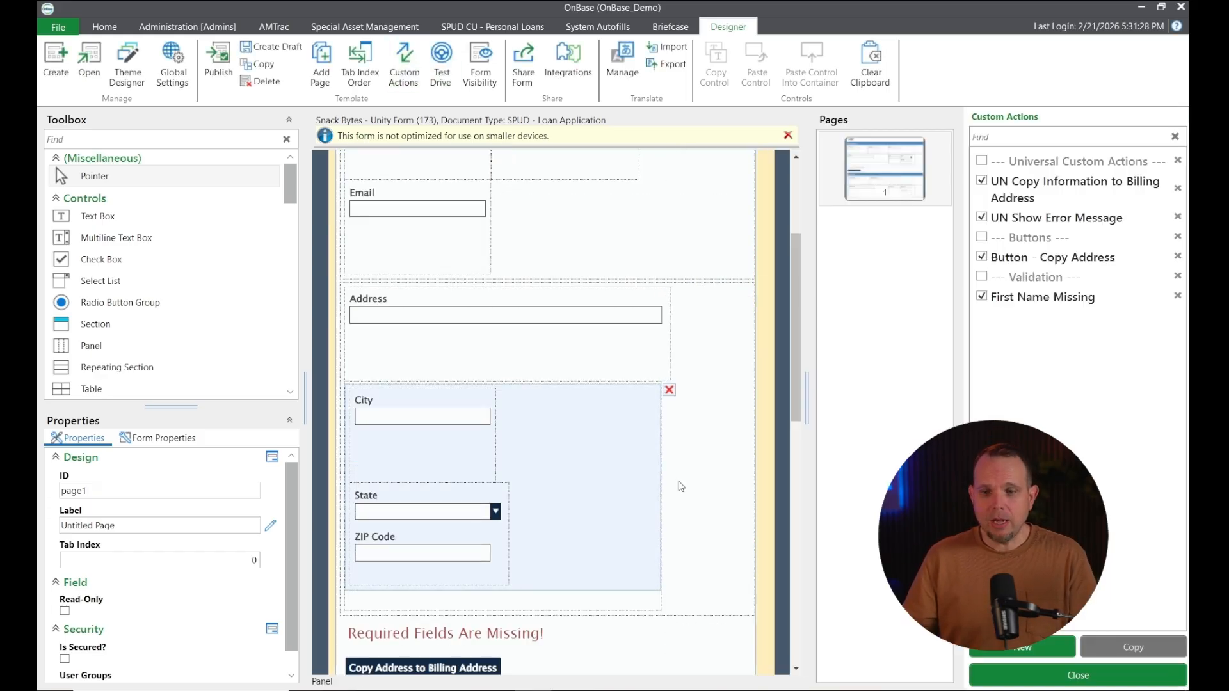
{"action": "left_click", "coordinate": [1047, 264]}
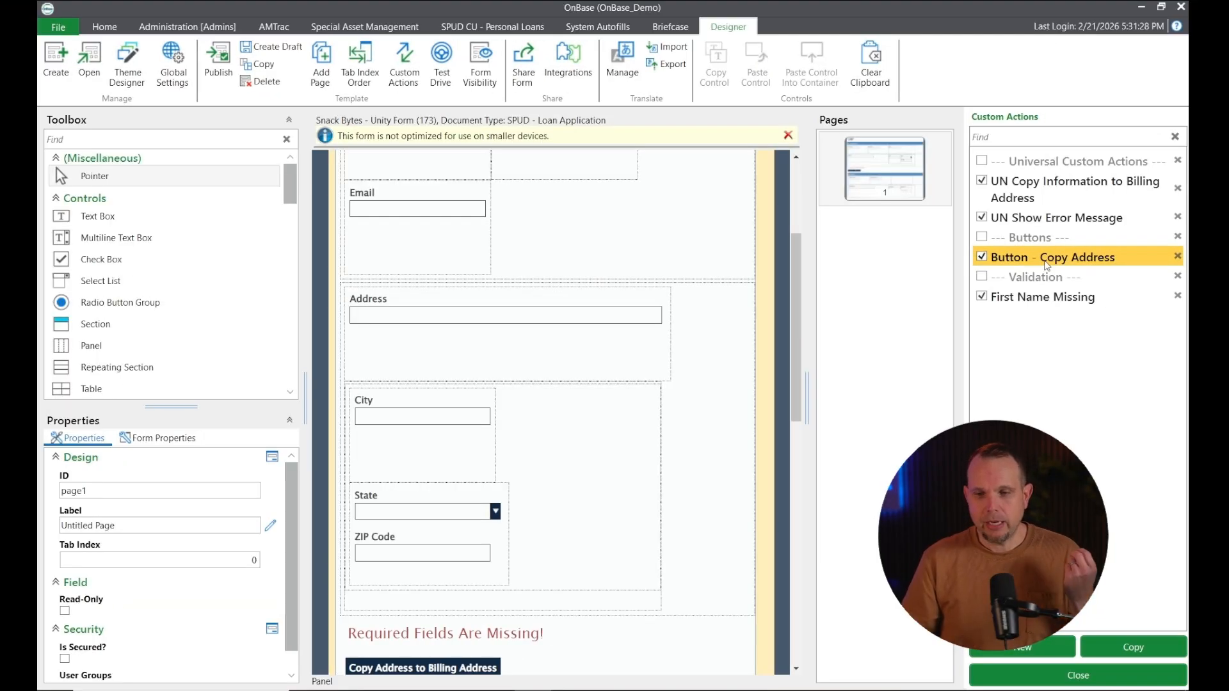
In UN Copy Information to Billing Address, add a Set Field Value action targeting Field_LastName
{"action": "double_click", "coordinate": [1075, 183]}
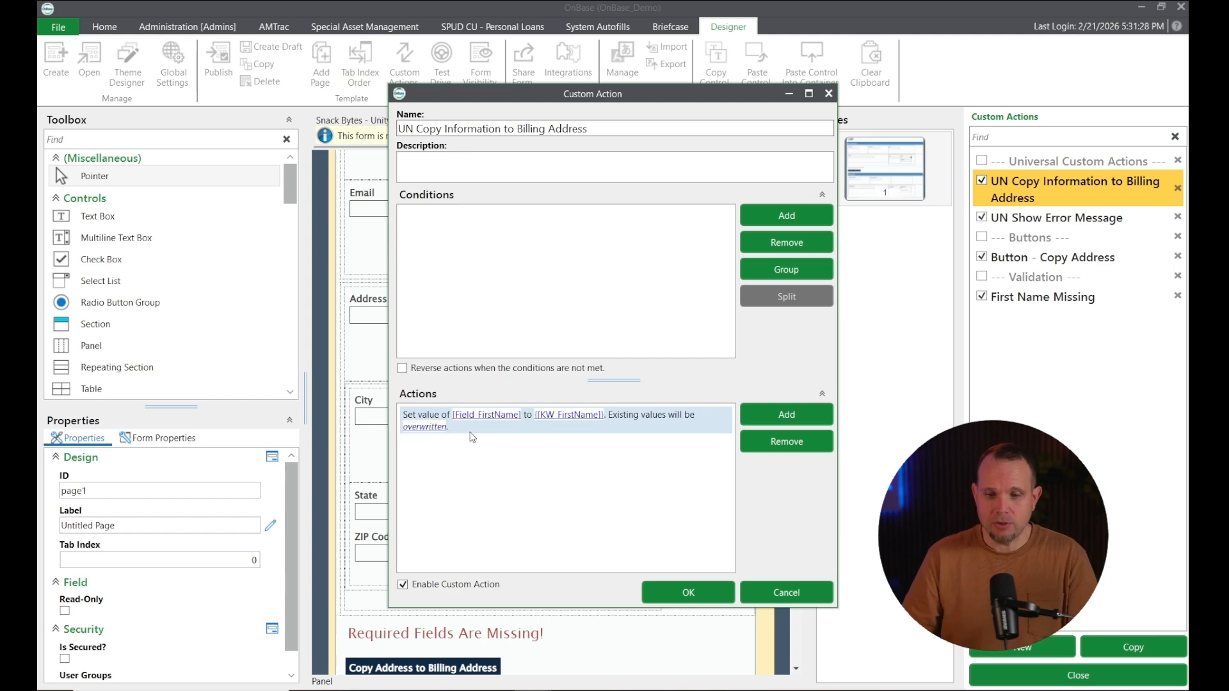
{"action": "left_click", "coordinate": [787, 415]}
{"action": "left_click", "coordinate": [596, 358]}
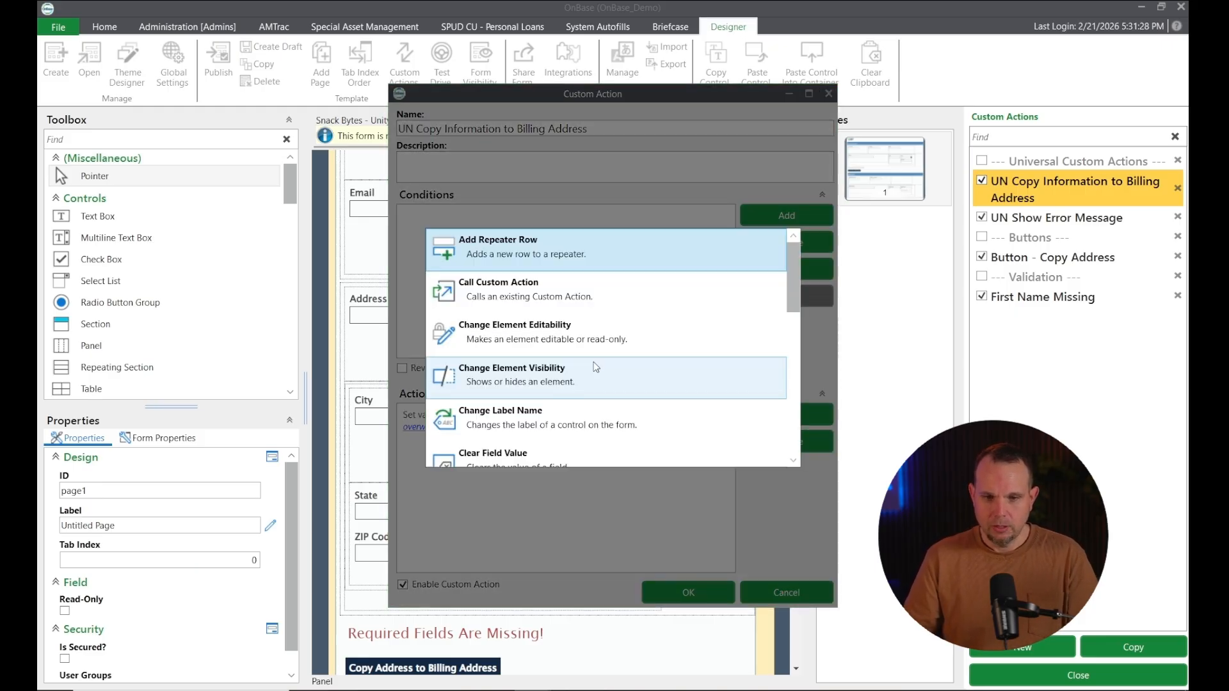
{"action": "scroll", "coordinate": [595, 366], "scroll_direction": "down", "scroll_amount": 5}
{"action": "left_click", "coordinate": [576, 423]}
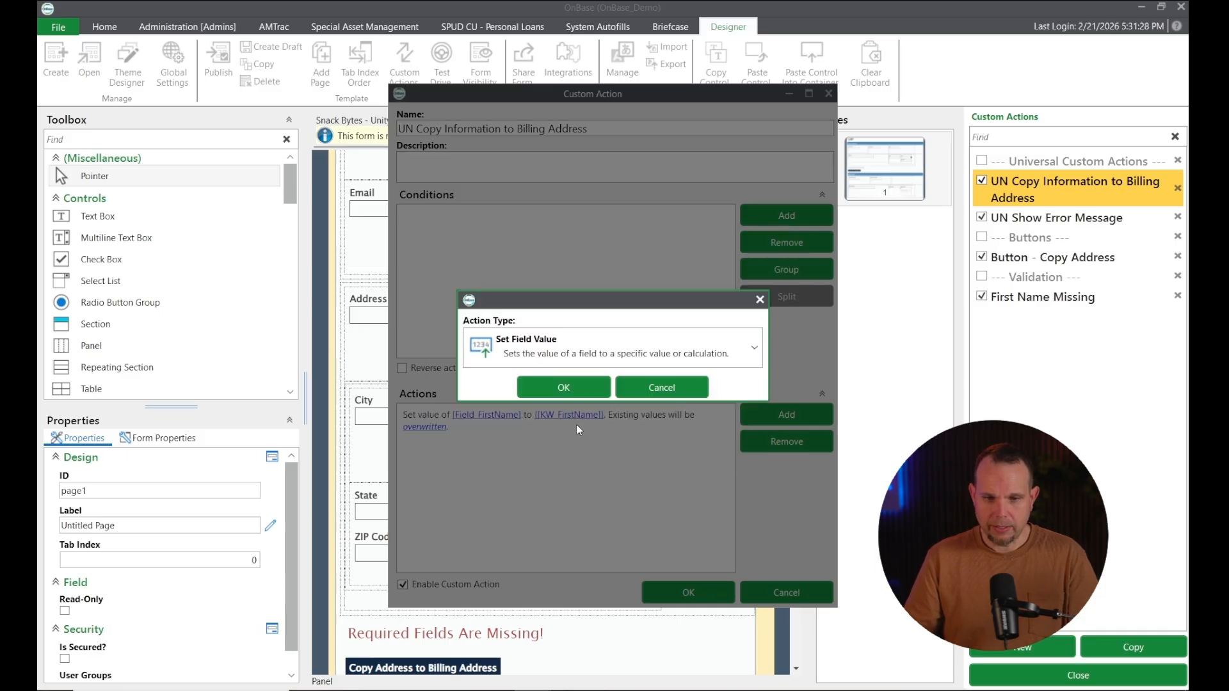
{"action": "left_click", "coordinate": [563, 387]}
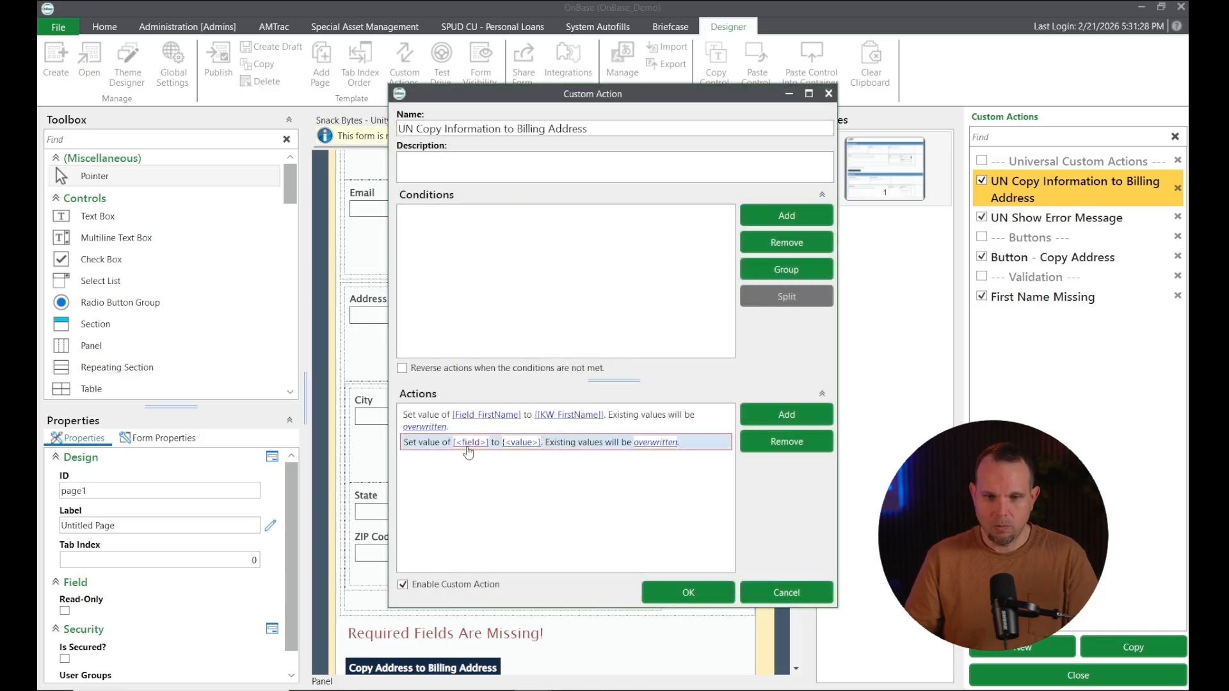
{"action": "left_click", "coordinate": [469, 443]}
{"action": "left_click", "coordinate": [704, 353]}
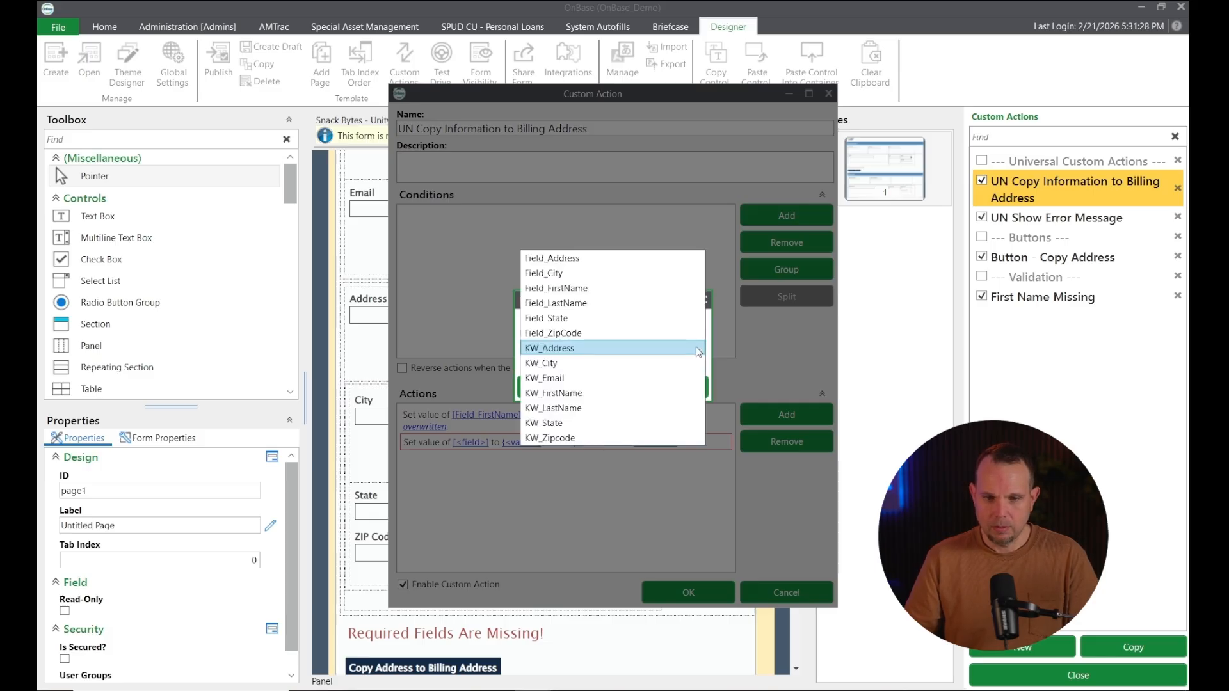
{"action": "left_click", "coordinate": [646, 303]}
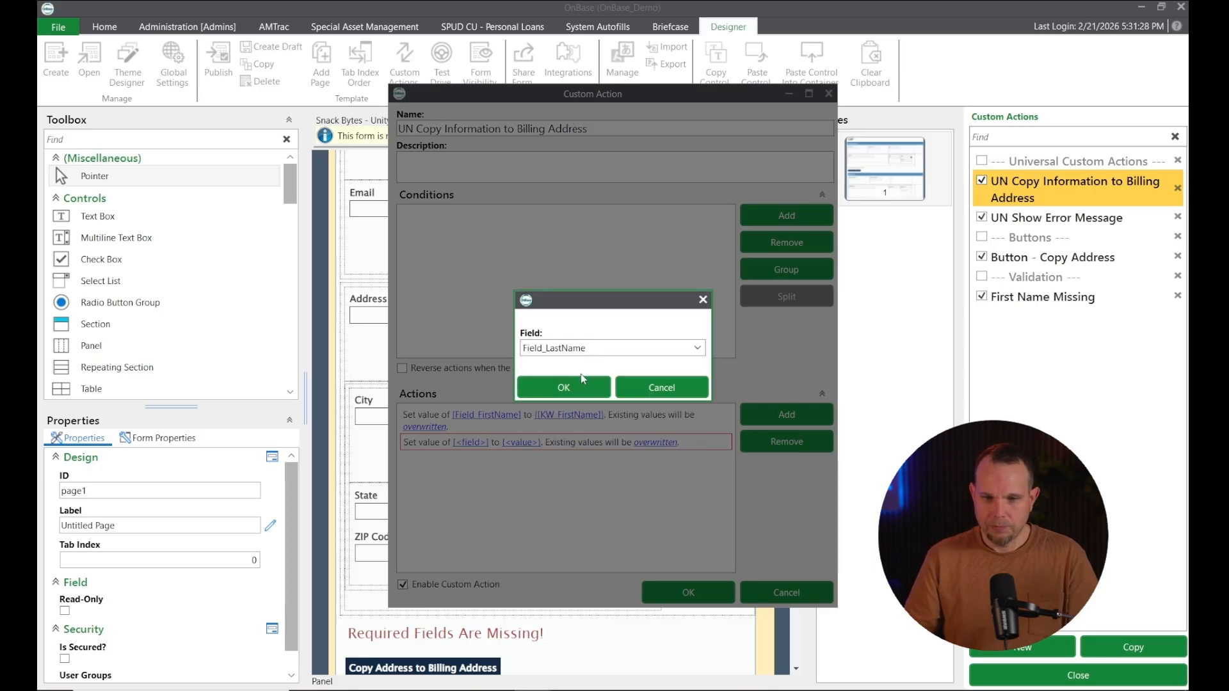
{"action": "left_click", "coordinate": [573, 389]}
Set the Field_LastName action's value to the keyword KW_LastName
{"action": "left_click", "coordinate": [552, 443]}
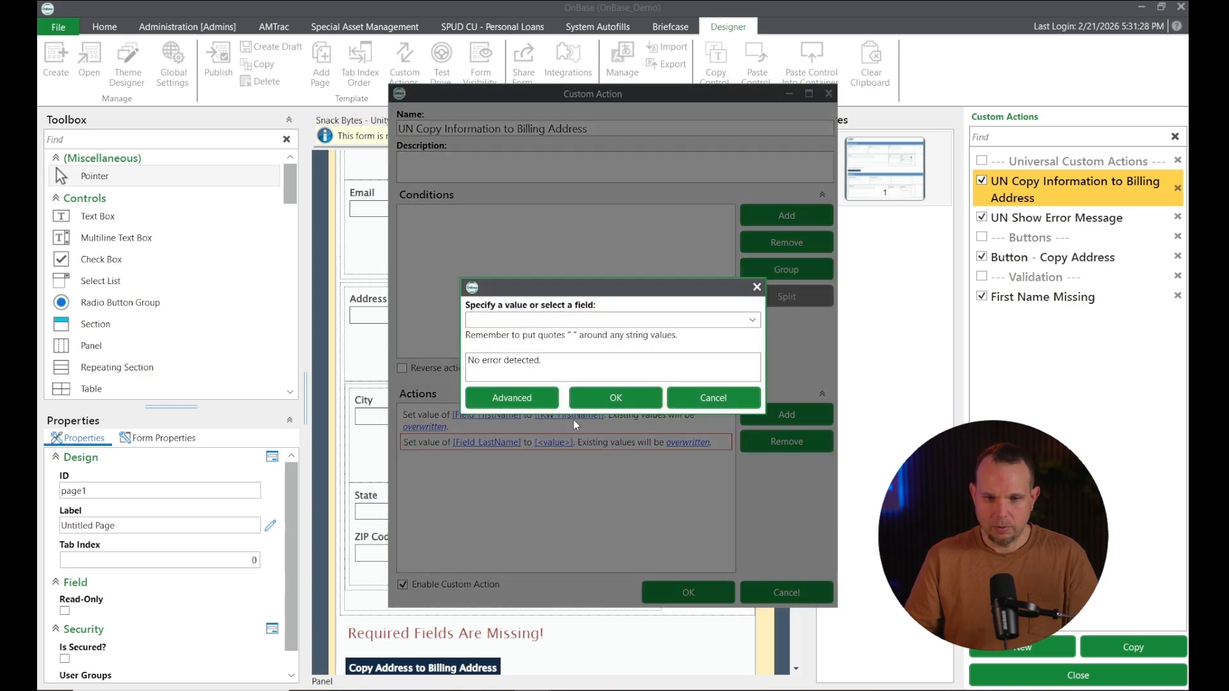
{"action": "left_click", "coordinate": [752, 320]}
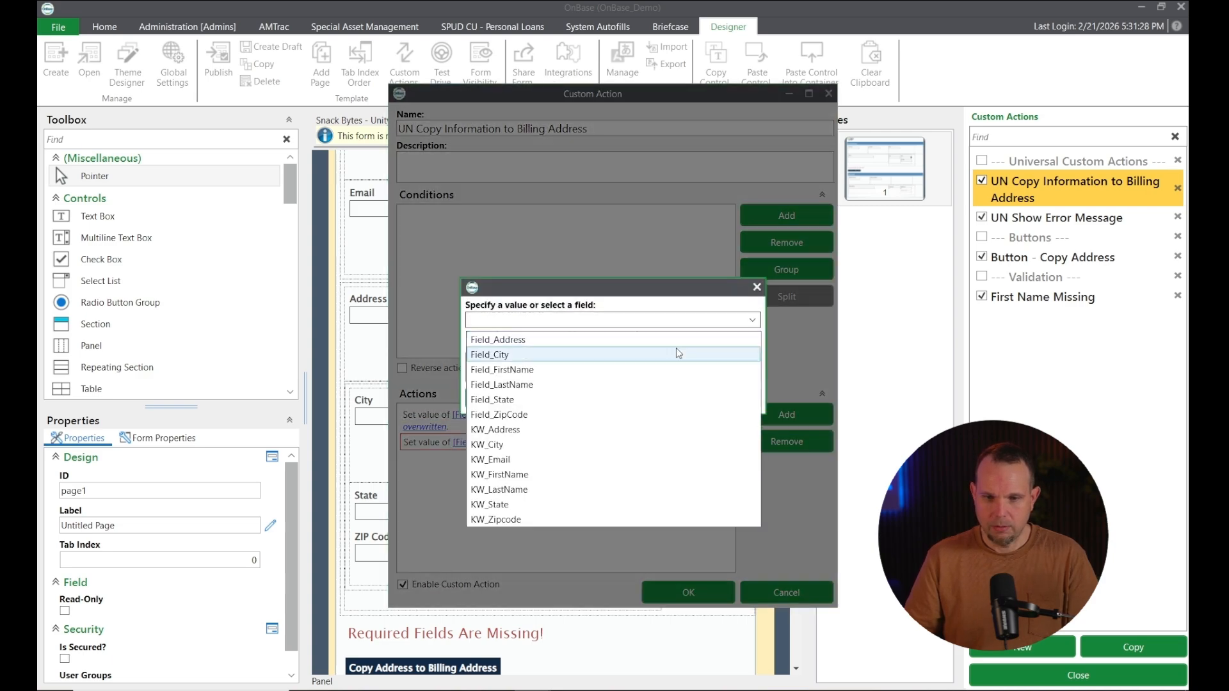
{"action": "left_click", "coordinate": [552, 474]}
{"action": "left_click", "coordinate": [616, 397]}
{"action": "left_click", "coordinate": [567, 442]}
{"action": "left_click", "coordinate": [752, 320]}
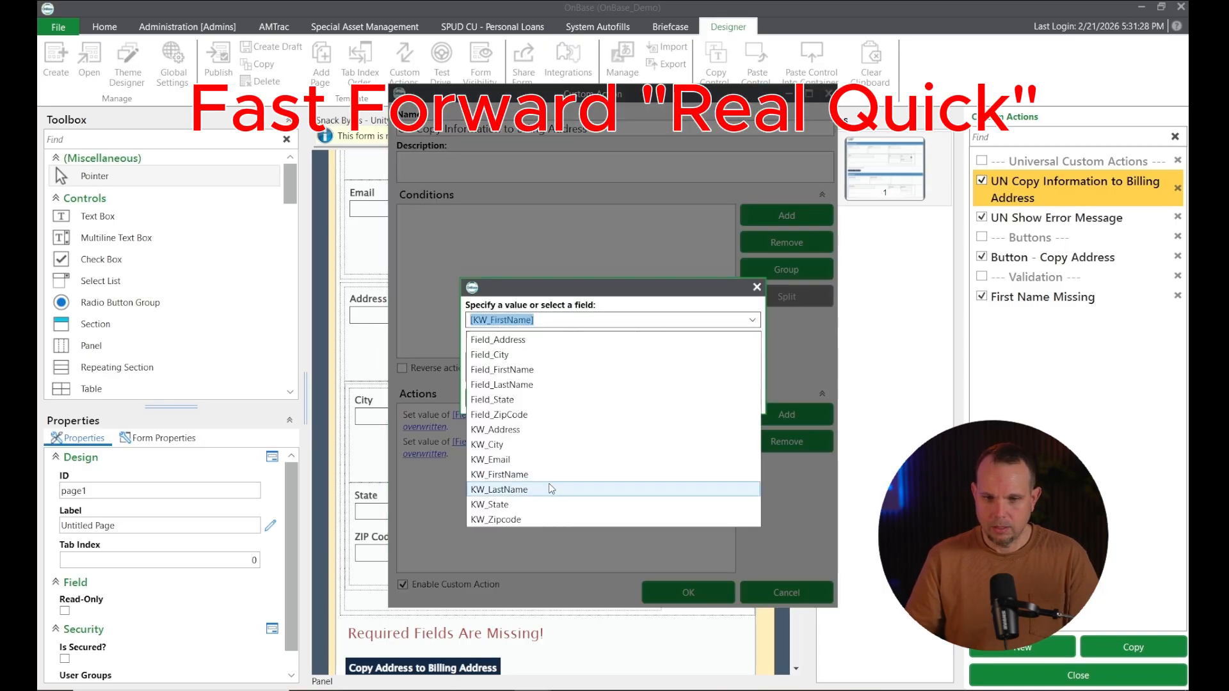
{"action": "left_click", "coordinate": [548, 489]}
{"action": "left_click", "coordinate": [615, 397]}
Add a Set Field Value action copying KW_Address into Field_Address
{"action": "left_click", "coordinate": [766, 410]}
{"action": "scroll", "coordinate": [524, 407], "scroll_direction": "down", "scroll_amount": 5}
{"action": "left_click", "coordinate": [521, 411]}
{"action": "left_click", "coordinate": [472, 470]}
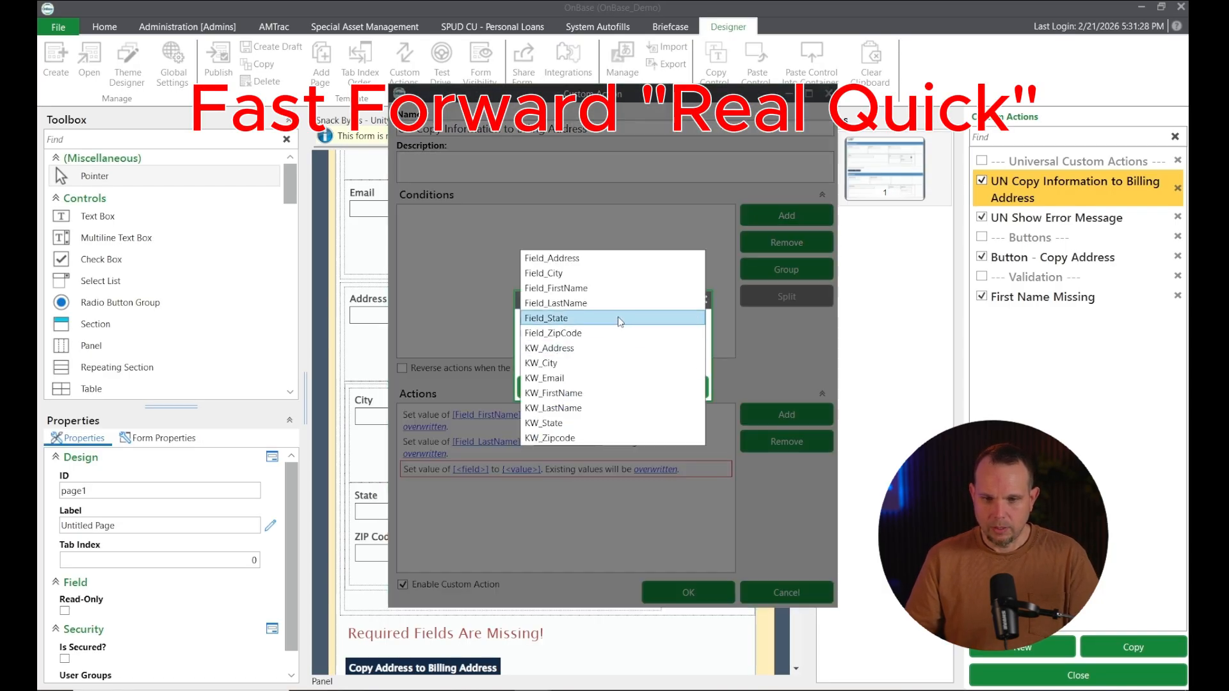
{"action": "left_click", "coordinate": [558, 258]}
{"action": "left_click", "coordinate": [548, 470]}
{"action": "left_click", "coordinate": [752, 320]}
{"action": "left_click", "coordinate": [585, 427]}
{"action": "left_click", "coordinate": [615, 397]}
Add a Set Field Value action copying KW_City into Field_City
{"action": "left_click", "coordinate": [768, 413]}
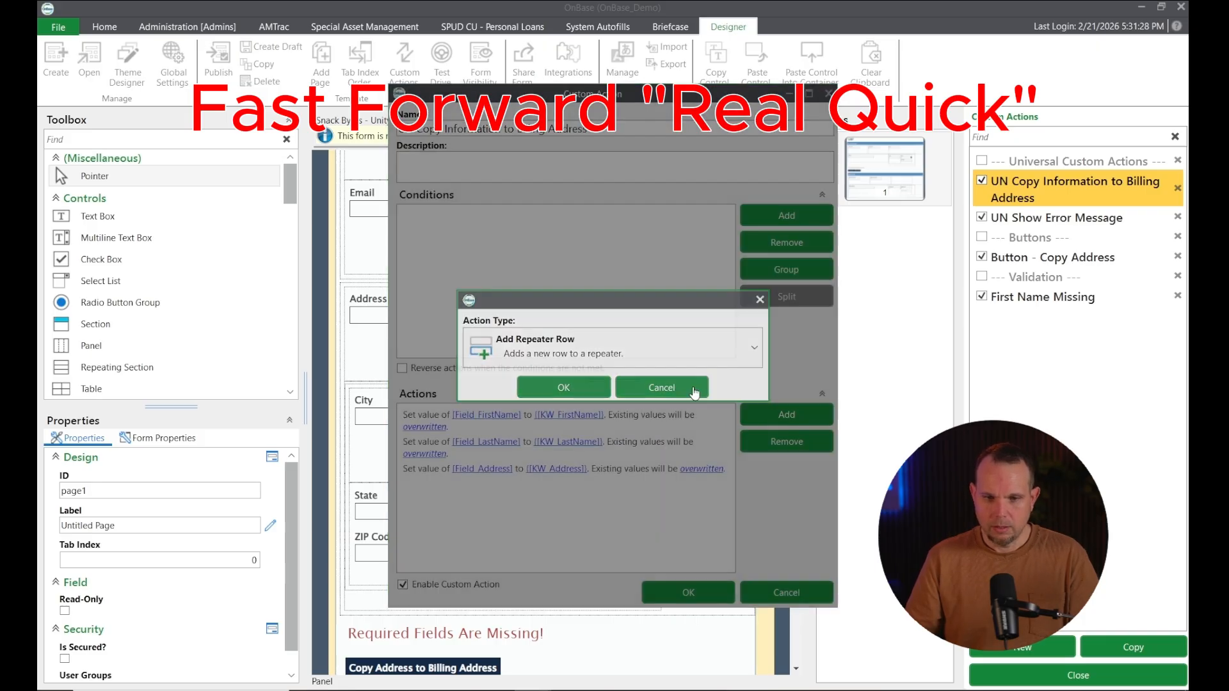
{"action": "left_click", "coordinate": [678, 346]}
{"action": "scroll", "coordinate": [536, 416], "scroll_direction": "down", "scroll_amount": 5}
{"action": "scroll", "coordinate": [536, 416], "scroll_direction": "down", "scroll_amount": 1}
{"action": "left_click", "coordinate": [538, 419]}
{"action": "left_click", "coordinate": [558, 387]}
{"action": "left_click", "coordinate": [471, 485]}
{"action": "left_click", "coordinate": [696, 355]}
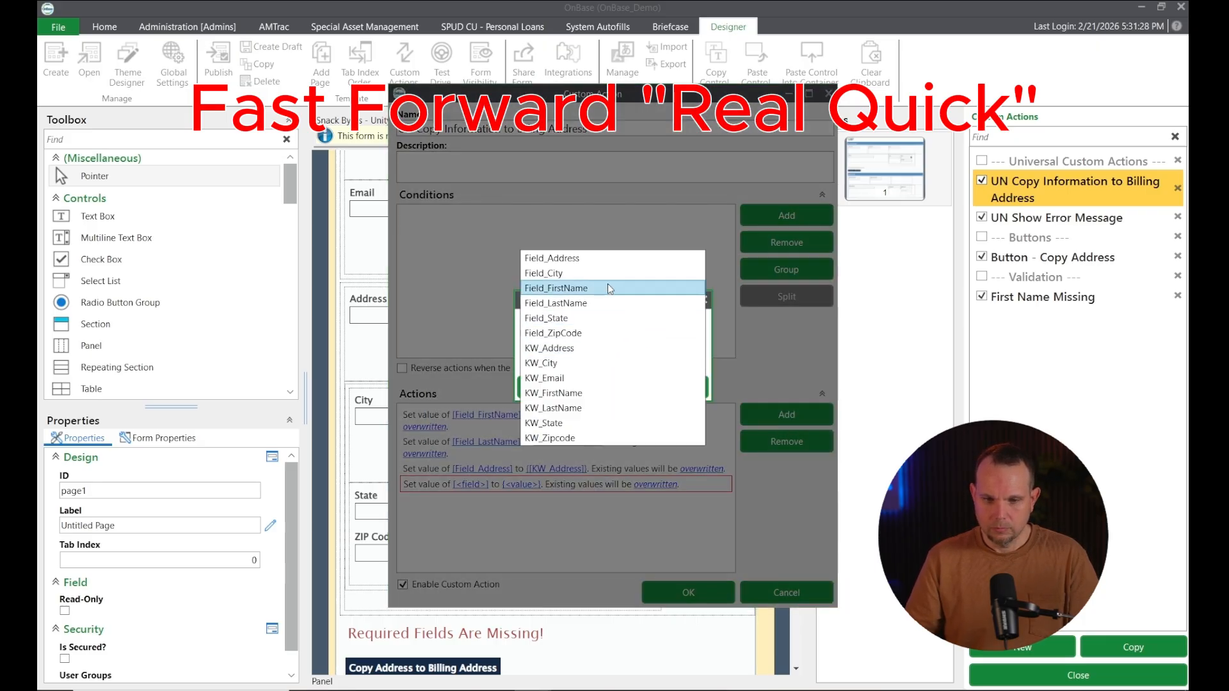
{"action": "left_click", "coordinate": [601, 275]}
{"action": "left_click", "coordinate": [565, 386]}
{"action": "left_click", "coordinate": [538, 488]}
{"action": "left_click", "coordinate": [751, 324]}
{"action": "left_click", "coordinate": [557, 446]}
{"action": "left_click", "coordinate": [616, 398]}
Add a Set Field Value action copying KW_State into Field_State
{"action": "left_click", "coordinate": [768, 414]}
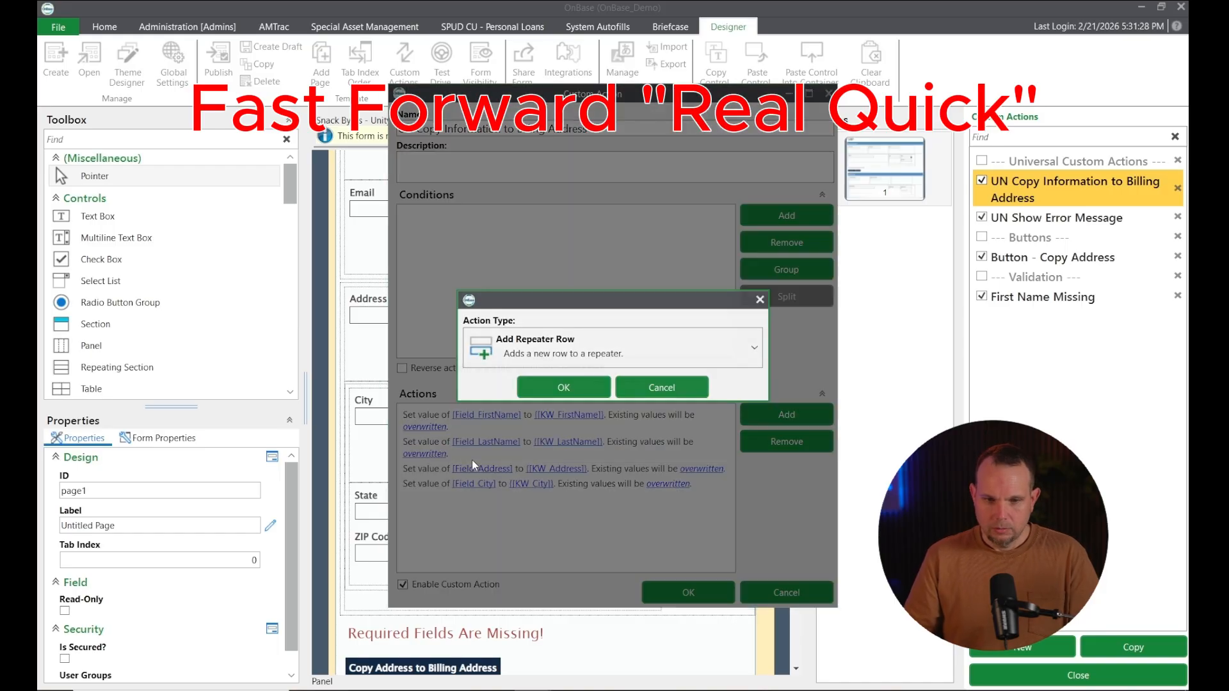
{"action": "left_click", "coordinate": [544, 348]}
{"action": "scroll", "coordinate": [509, 432], "scroll_direction": "down", "scroll_amount": 3}
{"action": "scroll", "coordinate": [509, 432], "scroll_direction": "down", "scroll_amount": 3}
{"action": "left_click", "coordinate": [511, 429]}
{"action": "left_click", "coordinate": [560, 387]}
{"action": "left_click", "coordinate": [475, 500]}
{"action": "left_click", "coordinate": [696, 350]}
{"action": "left_click", "coordinate": [620, 345]}
{"action": "left_click", "coordinate": [566, 387]}
{"action": "left_click", "coordinate": [535, 500]}
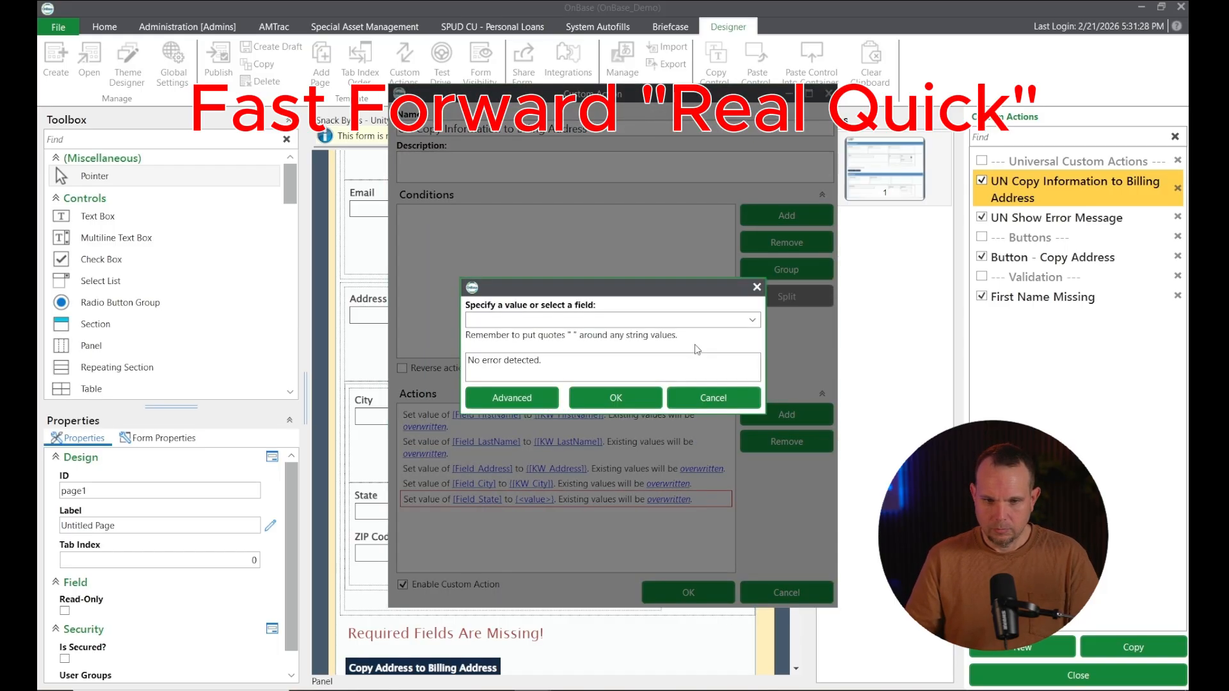
{"action": "left_click", "coordinate": [752, 320]}
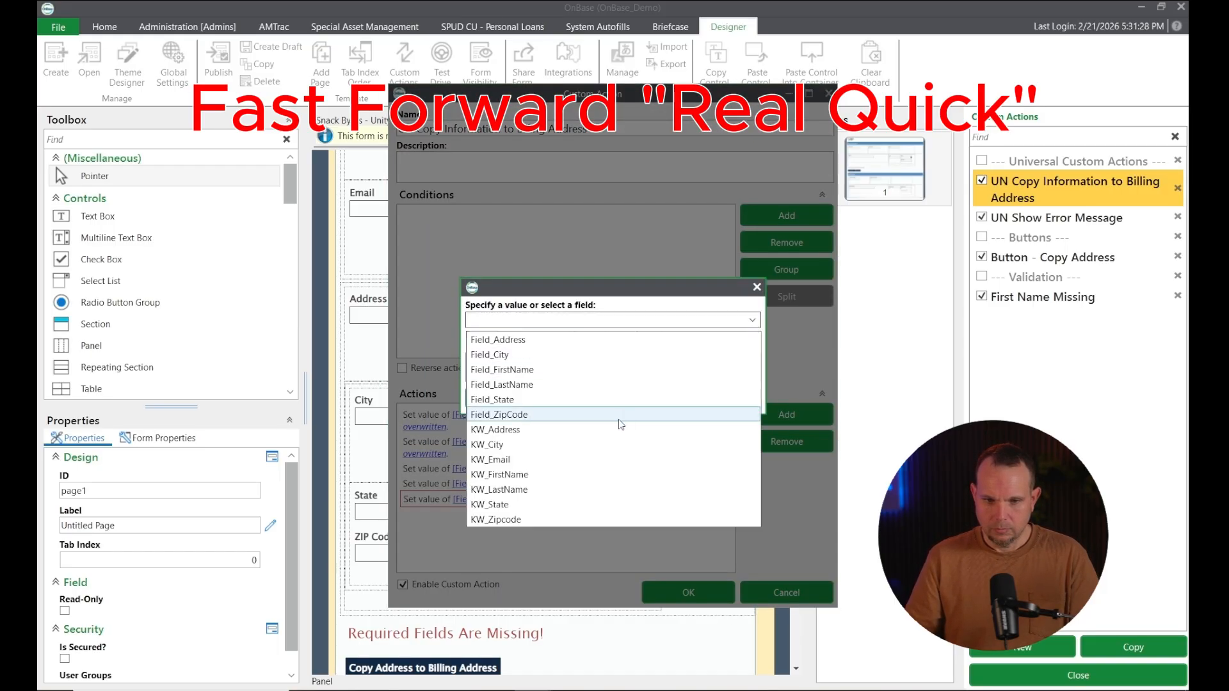
{"action": "left_click", "coordinate": [552, 504]}
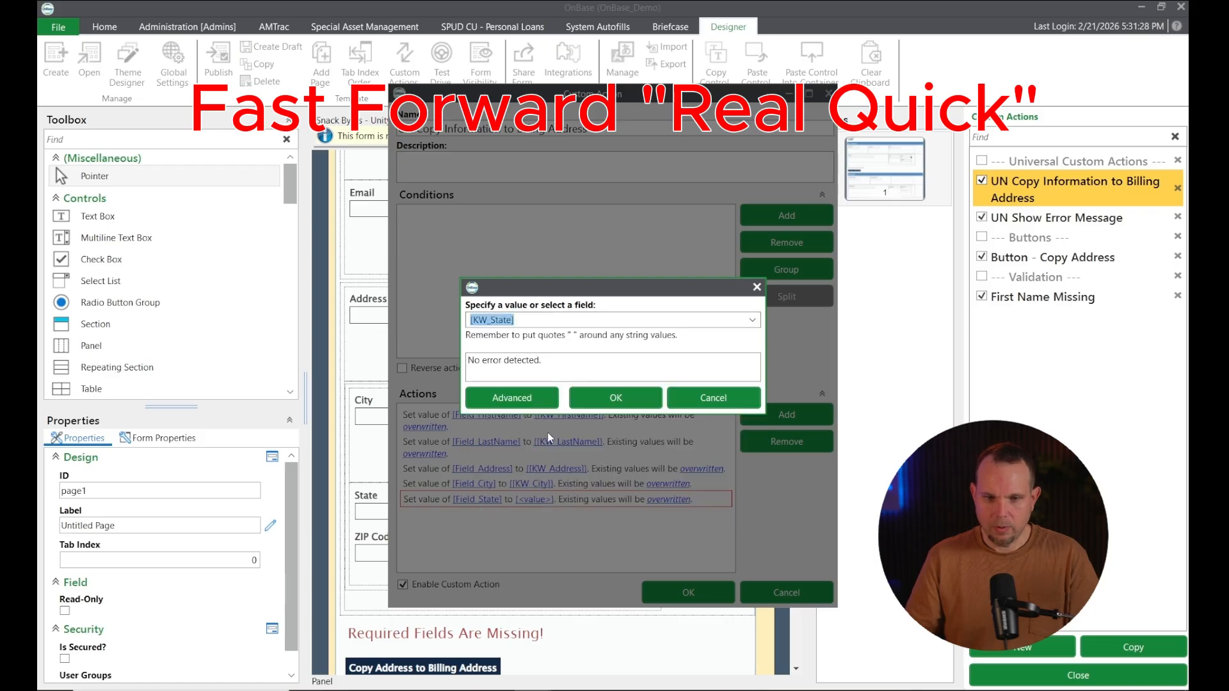
{"action": "left_click", "coordinate": [615, 397]}
Add a Set Field Value action copying KW_Zipcode into Field_ZipCode and save the custom action
{"action": "left_click", "coordinate": [764, 419]}
{"action": "left_click", "coordinate": [696, 352]}
{"action": "scroll", "coordinate": [524, 448], "scroll_direction": "down", "scroll_amount": 5}
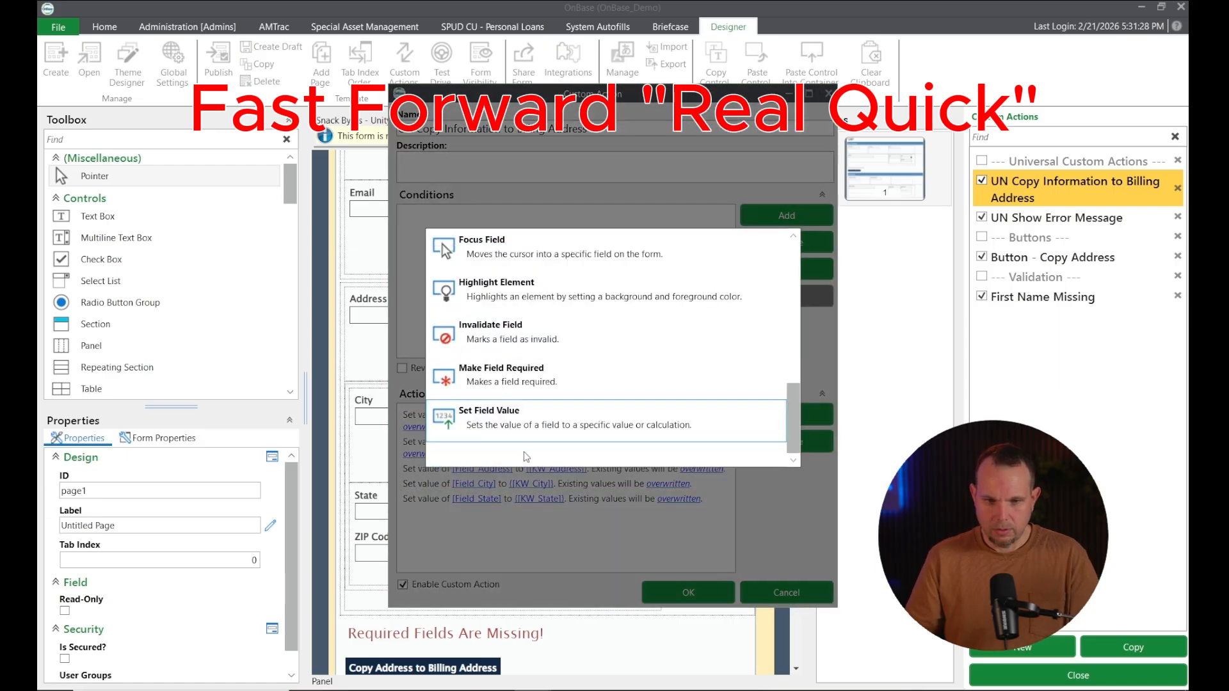
{"action": "left_click", "coordinate": [520, 424]}
{"action": "left_click", "coordinate": [560, 386]}
{"action": "left_click", "coordinate": [470, 514]}
{"action": "left_click", "coordinate": [679, 352]}
{"action": "left_click", "coordinate": [595, 333]}
{"action": "left_click", "coordinate": [566, 387]}
{"action": "left_click", "coordinate": [548, 514]}
{"action": "left_click", "coordinate": [750, 319]}
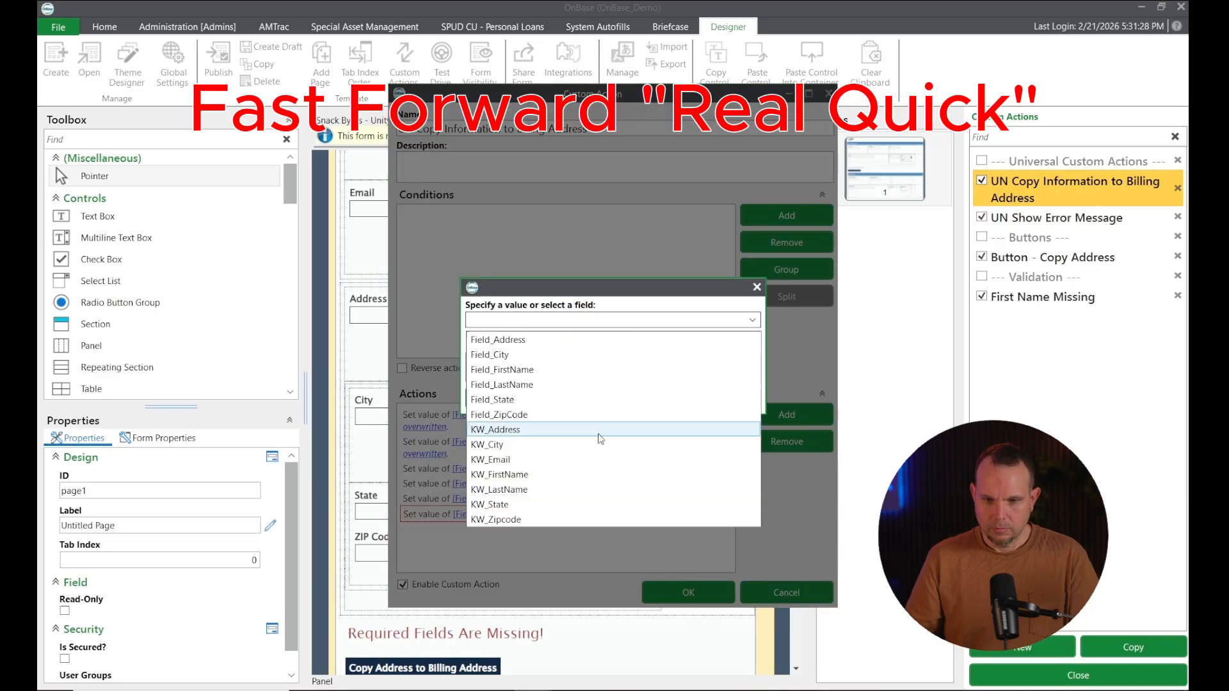
{"action": "left_click", "coordinate": [528, 519]}
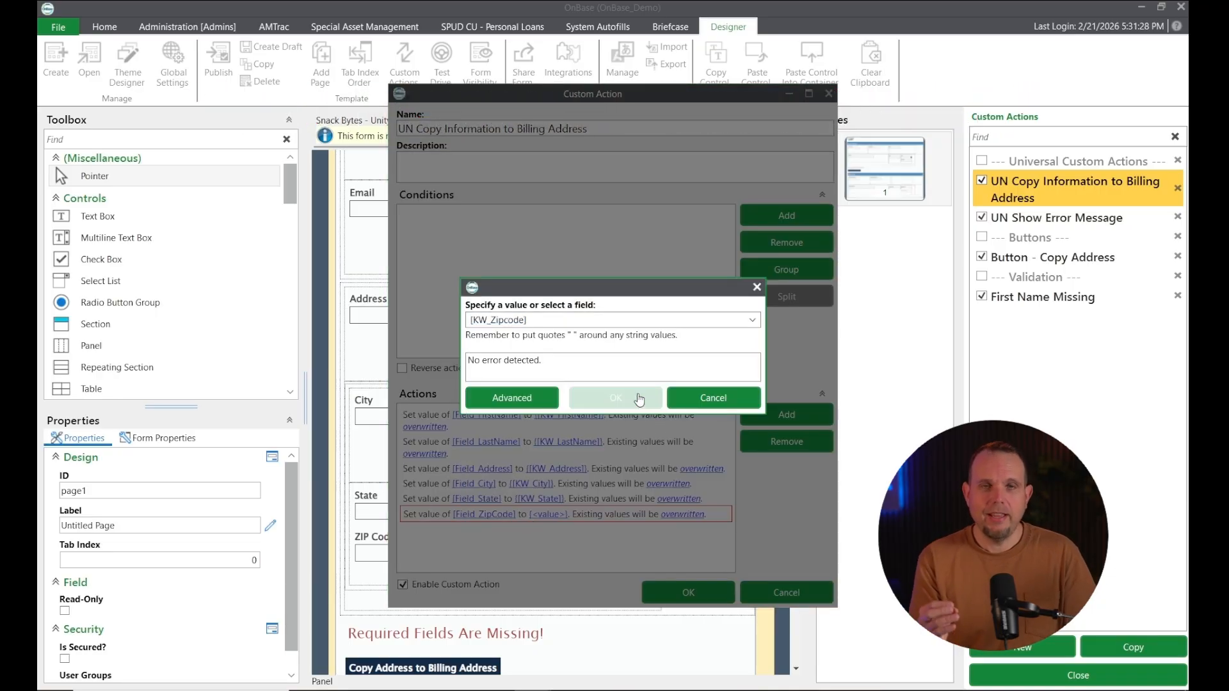
{"action": "left_click", "coordinate": [637, 397]}
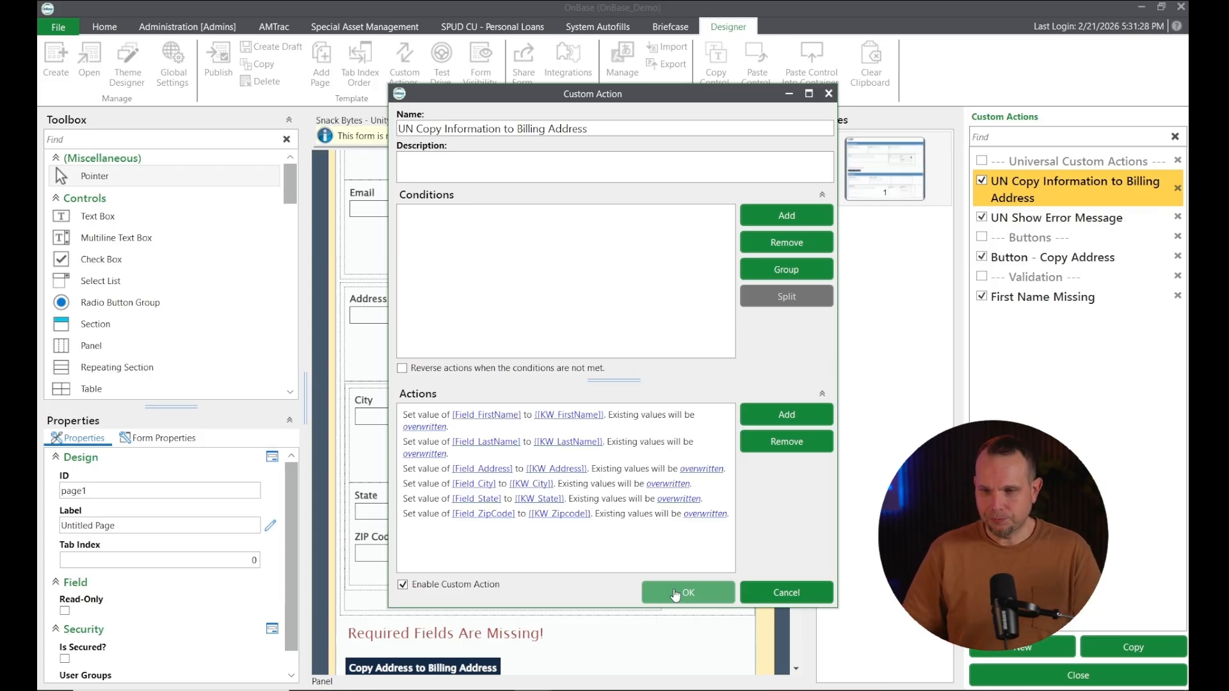
{"action": "left_click", "coordinate": [674, 593]}
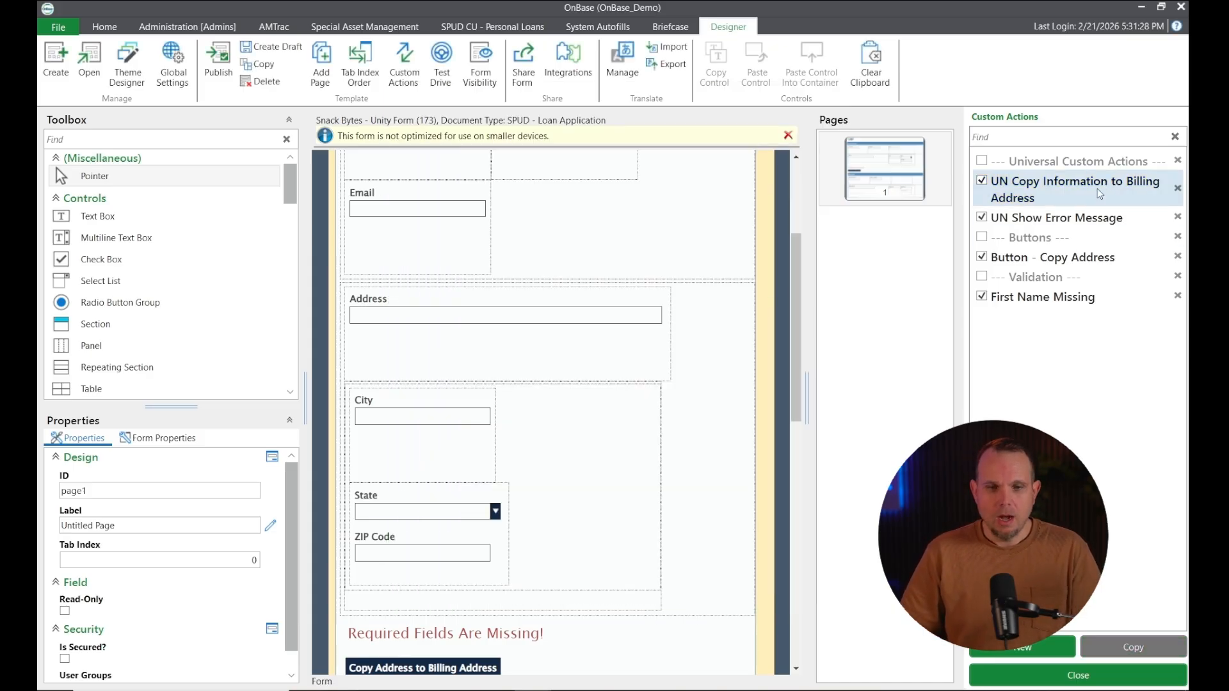
Review Button - Copy Address, confirm it calls UN Copy Information to Billing Address, and close it unchanged
{"action": "left_click", "coordinate": [1036, 259]}
{"action": "double_click", "coordinate": [1034, 256]}
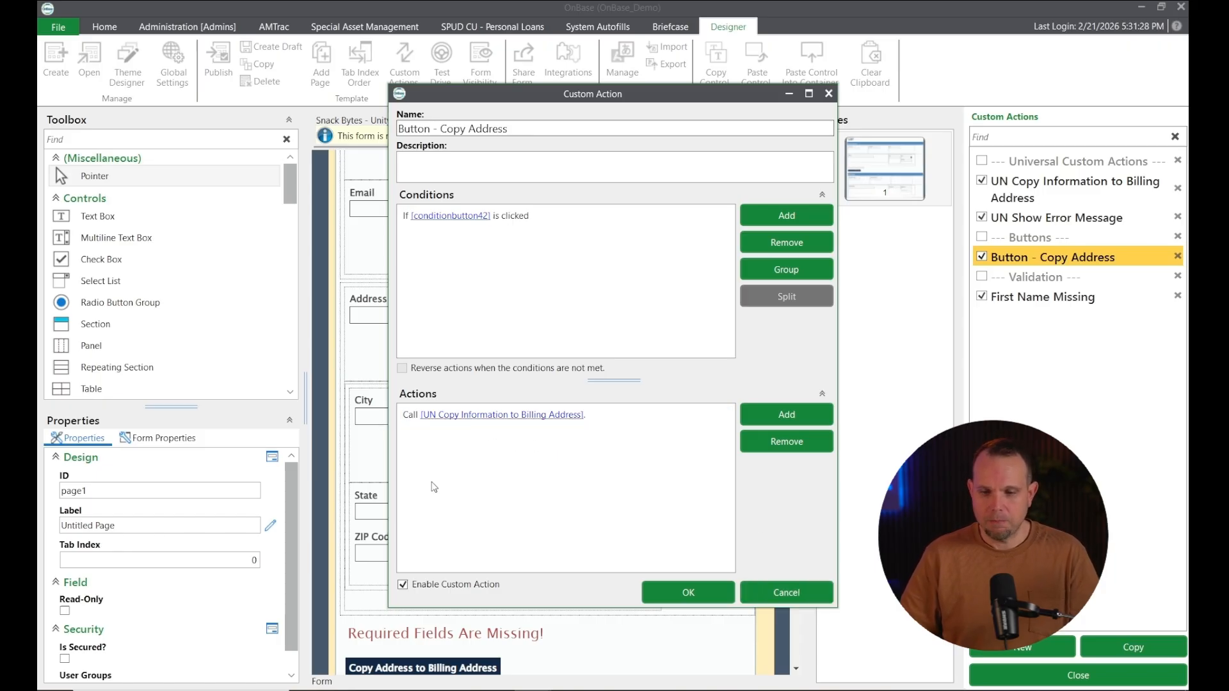
{"action": "left_click", "coordinate": [670, 597]}
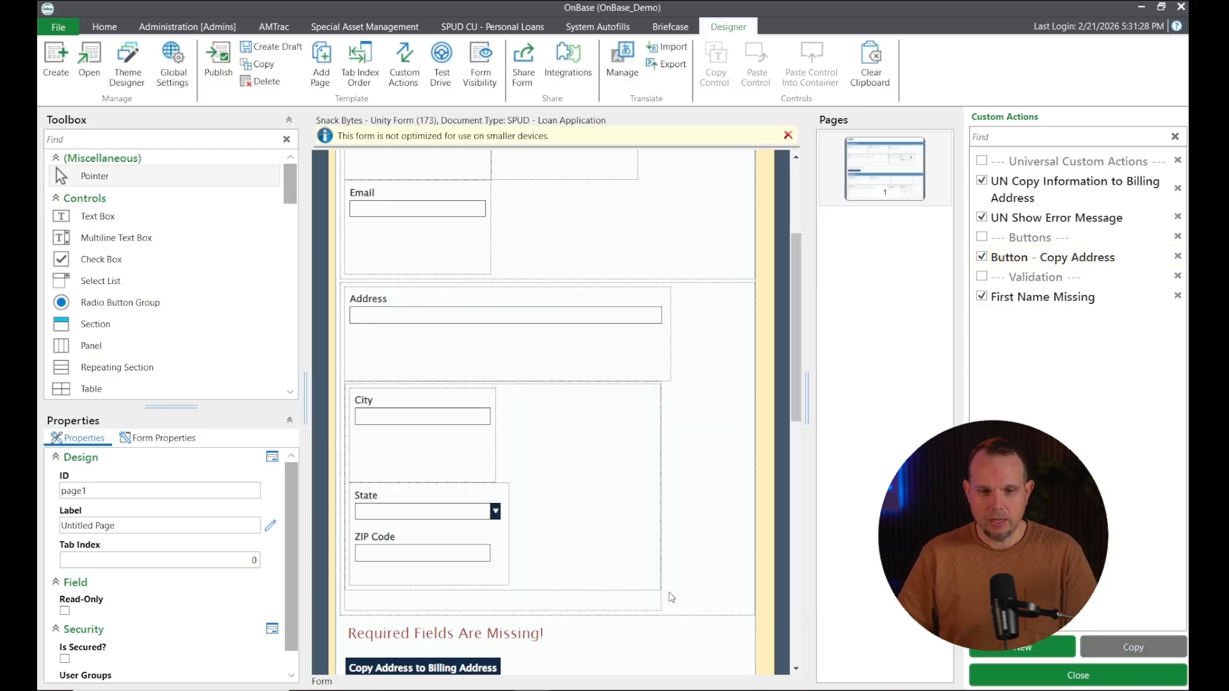
Start a maximized test drive and enter the applicant's first name, last name and e-mail
{"action": "left_click", "coordinate": [442, 64]}
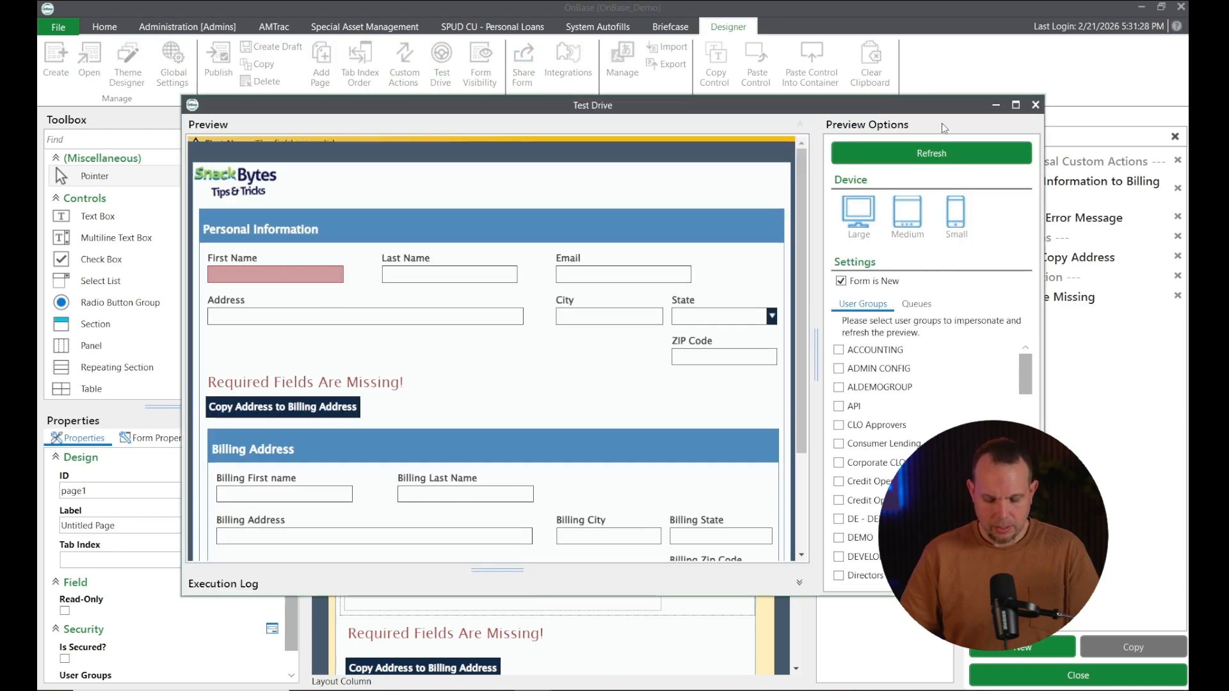
{"action": "left_click", "coordinate": [1015, 105]}
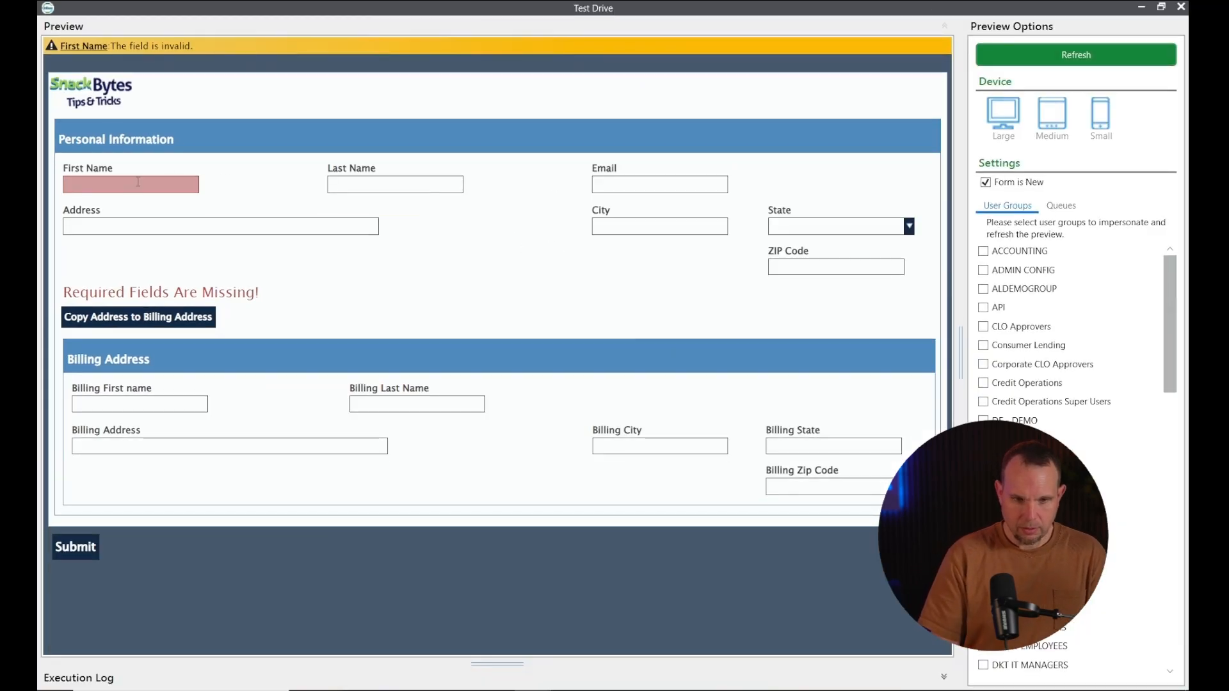
{"action": "left_click", "coordinate": [138, 182]}
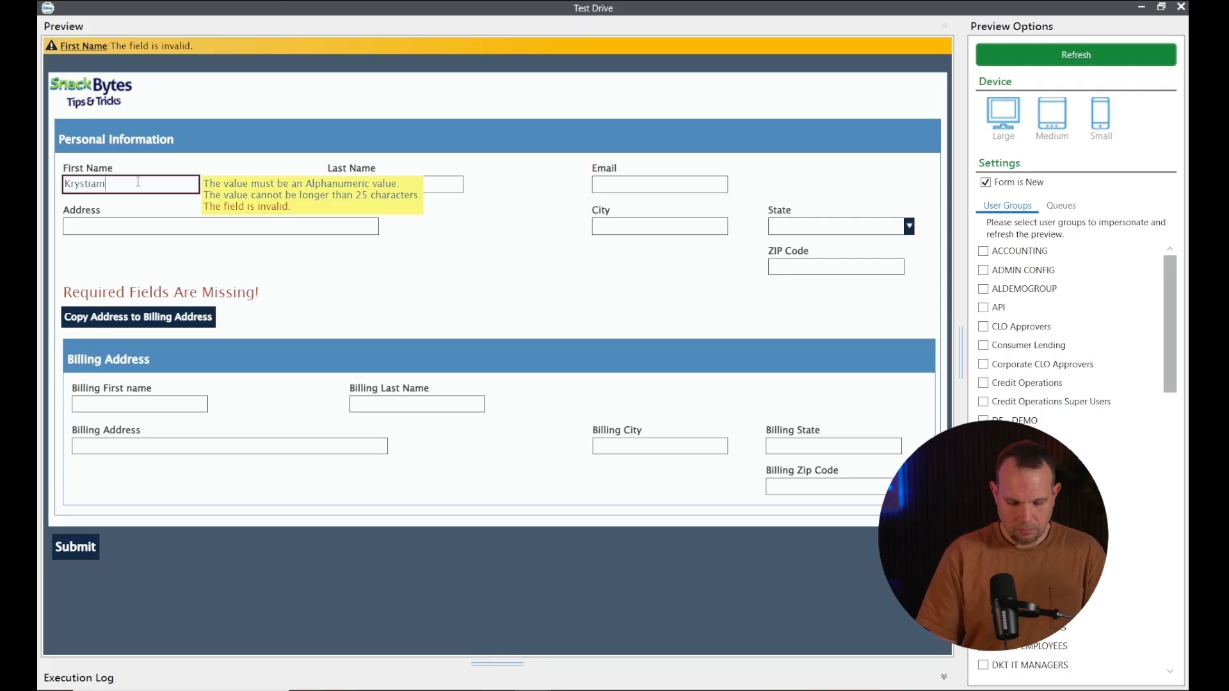
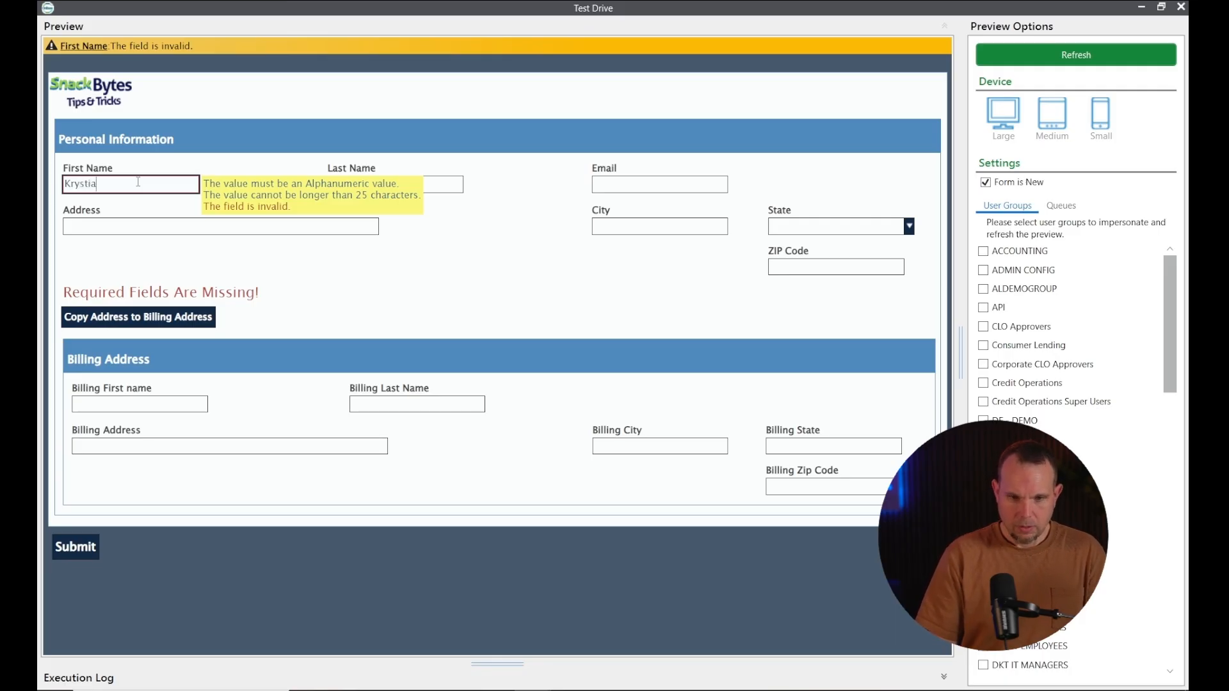
{"action": "key", "text": "Tab"}
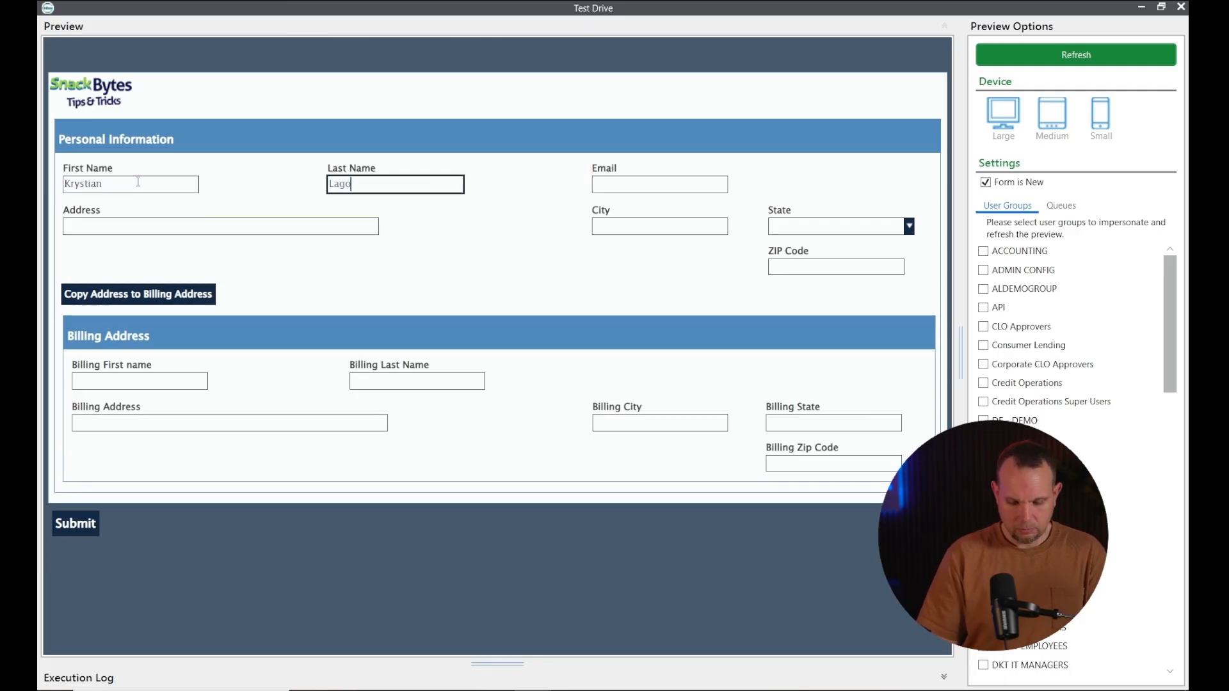
{"action": "key", "text": "Tab"}
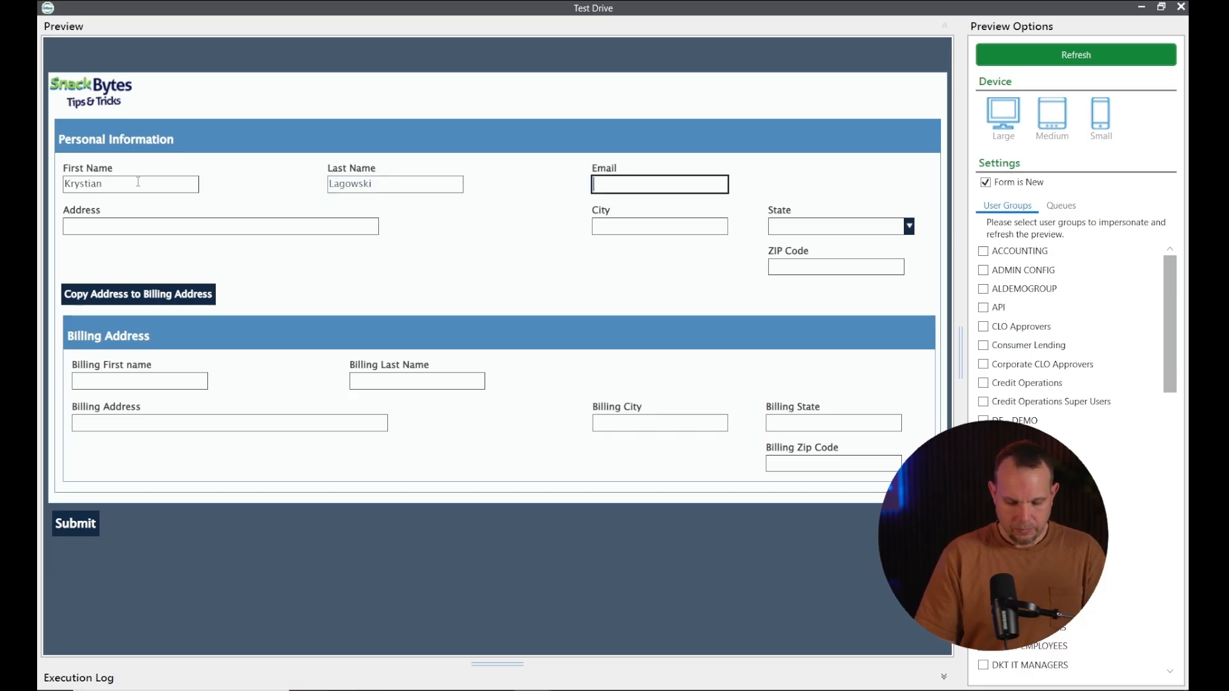
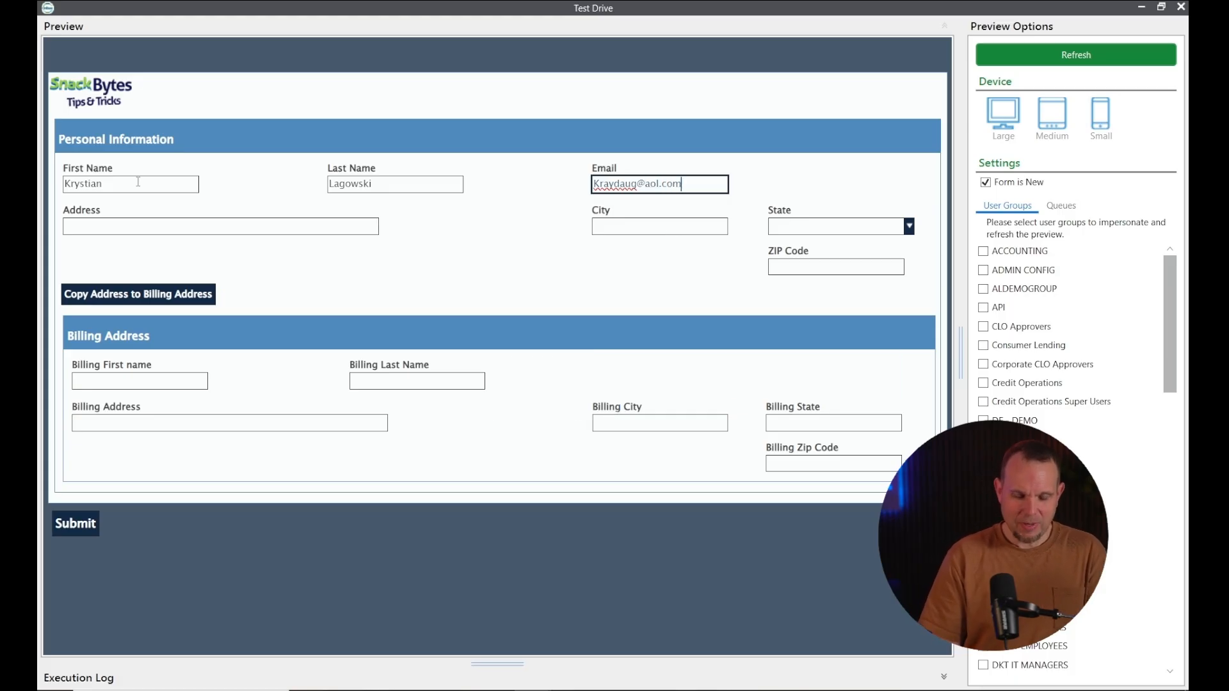
Enter the applicant's street address, city, state and ZIP, copy them to billing, and close the preview
{"action": "key", "text": "Tab"}
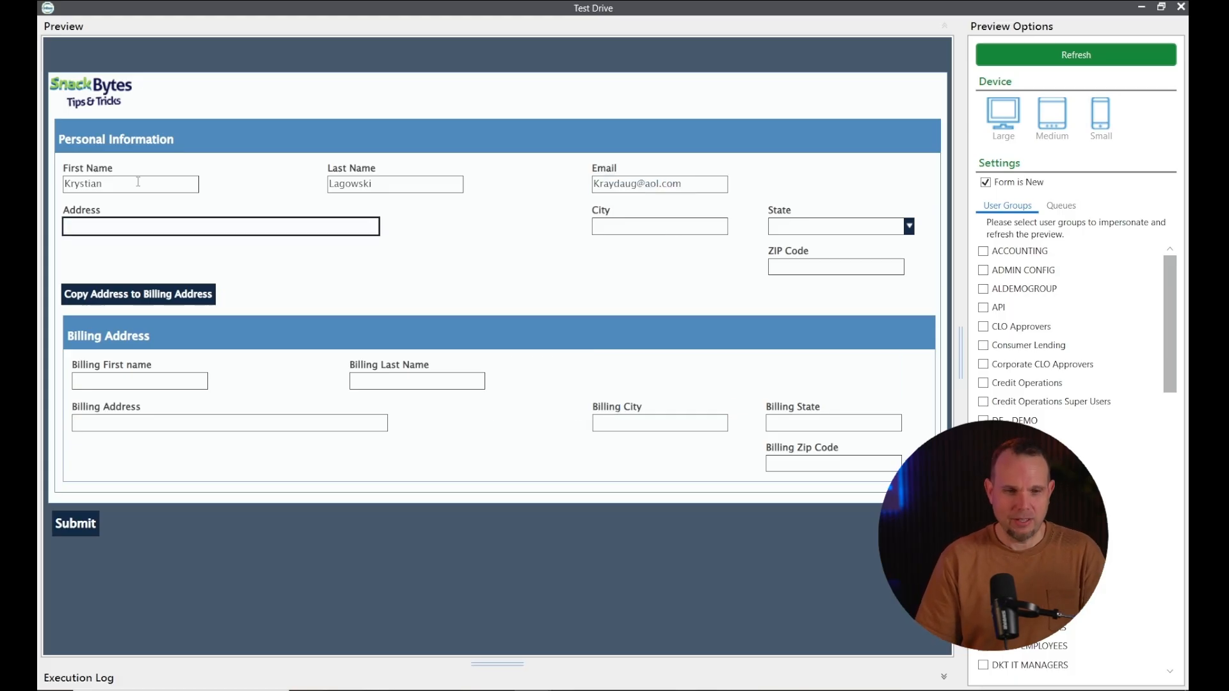
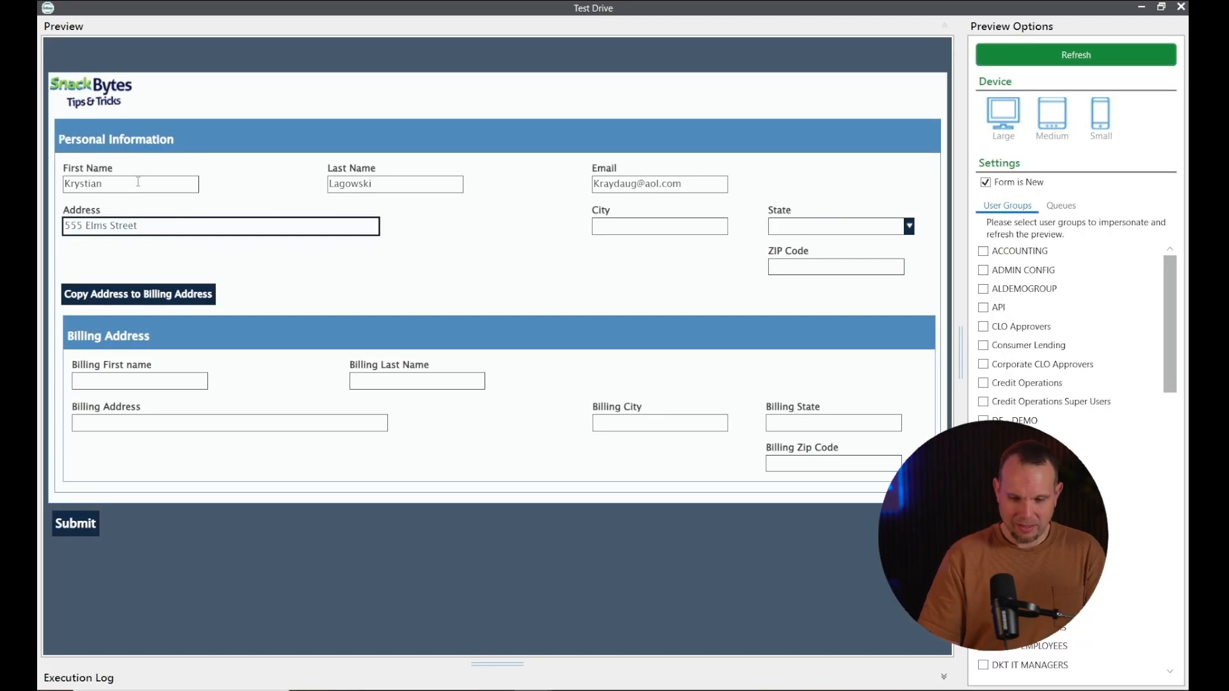
{"action": "key", "text": "Tab"}
{"action": "type", "text": "Plymouth"}
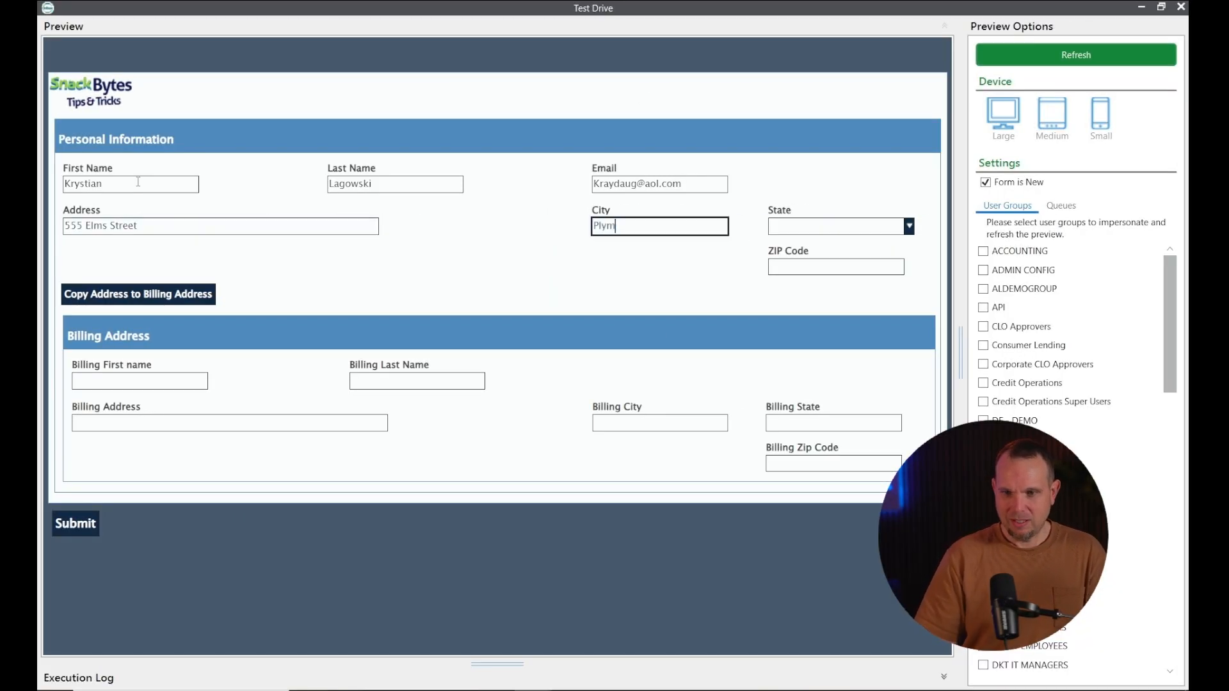
{"action": "key", "text": "Tab"}
{"action": "type", "text": "MI"}
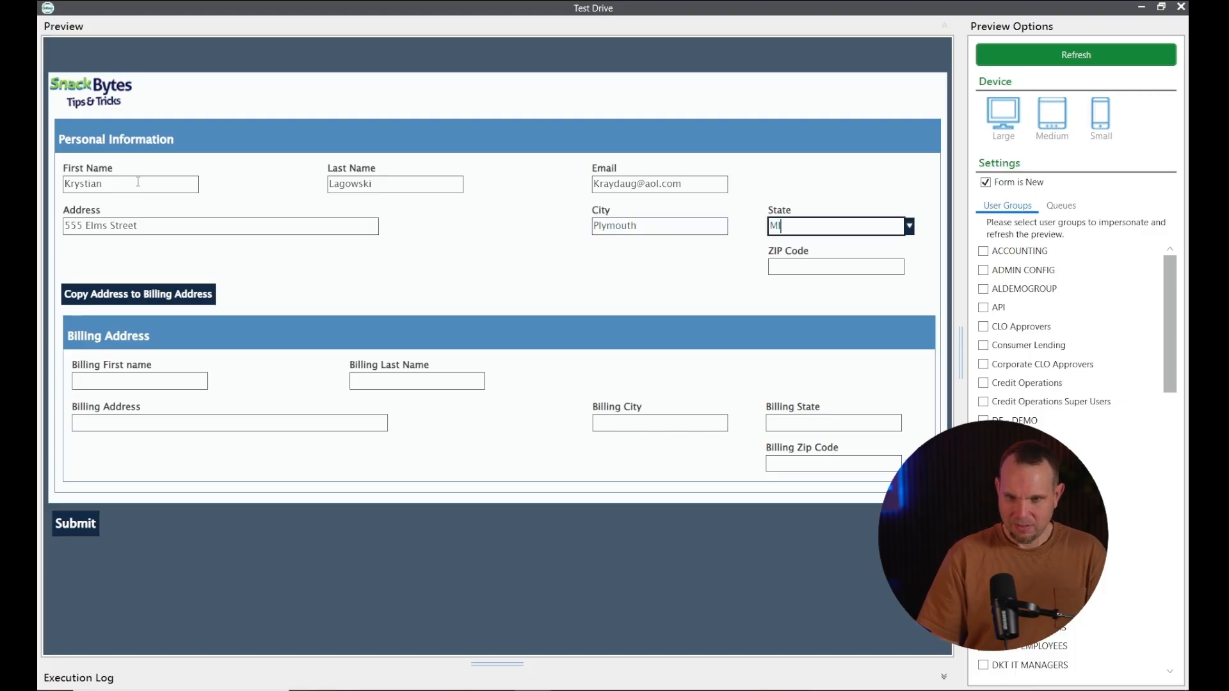
{"action": "key", "text": "Tab"}
{"action": "key", "text": "shift+Tab"}
{"action": "key", "text": "shift+Tab"}
{"action": "key", "text": "Tab"}
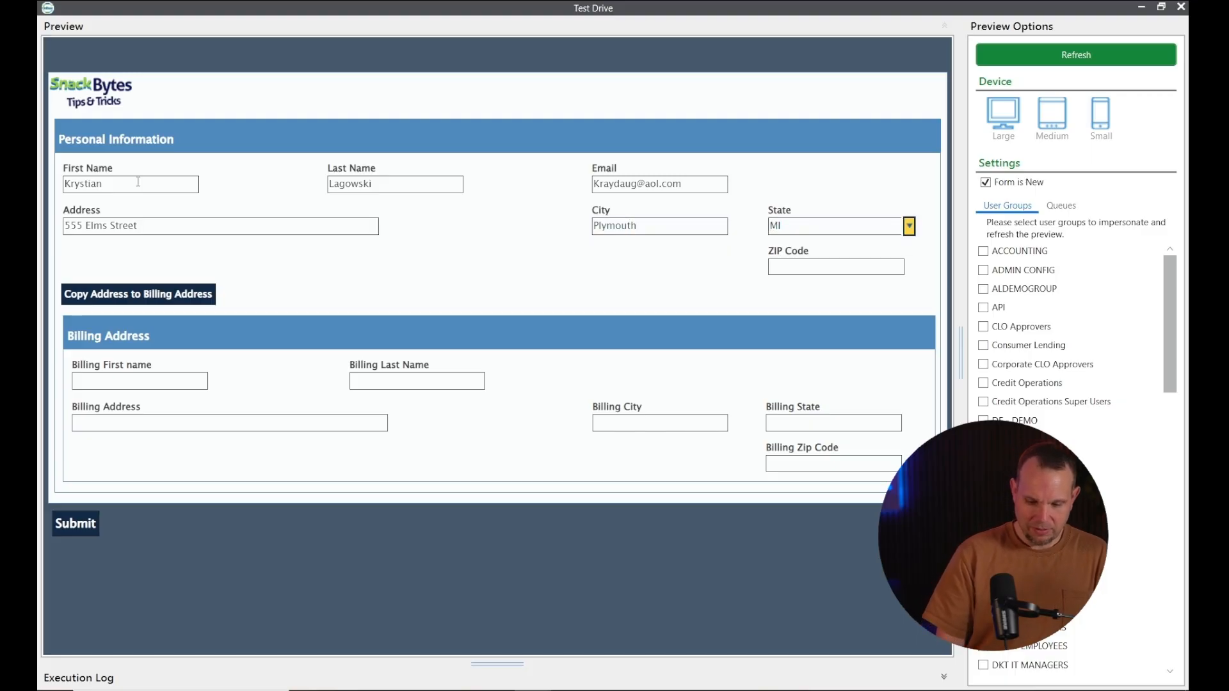
{"action": "key", "text": "Tab"}
{"action": "type", "text": "48170"}
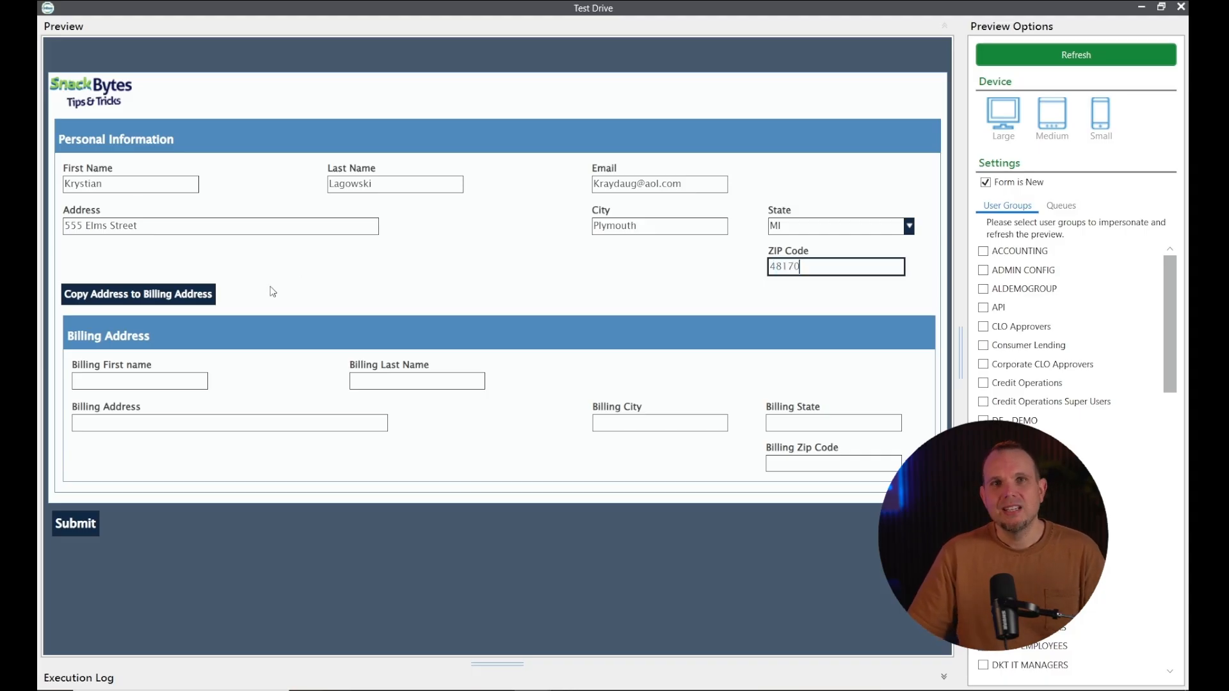
{"action": "left_click", "coordinate": [192, 293]}
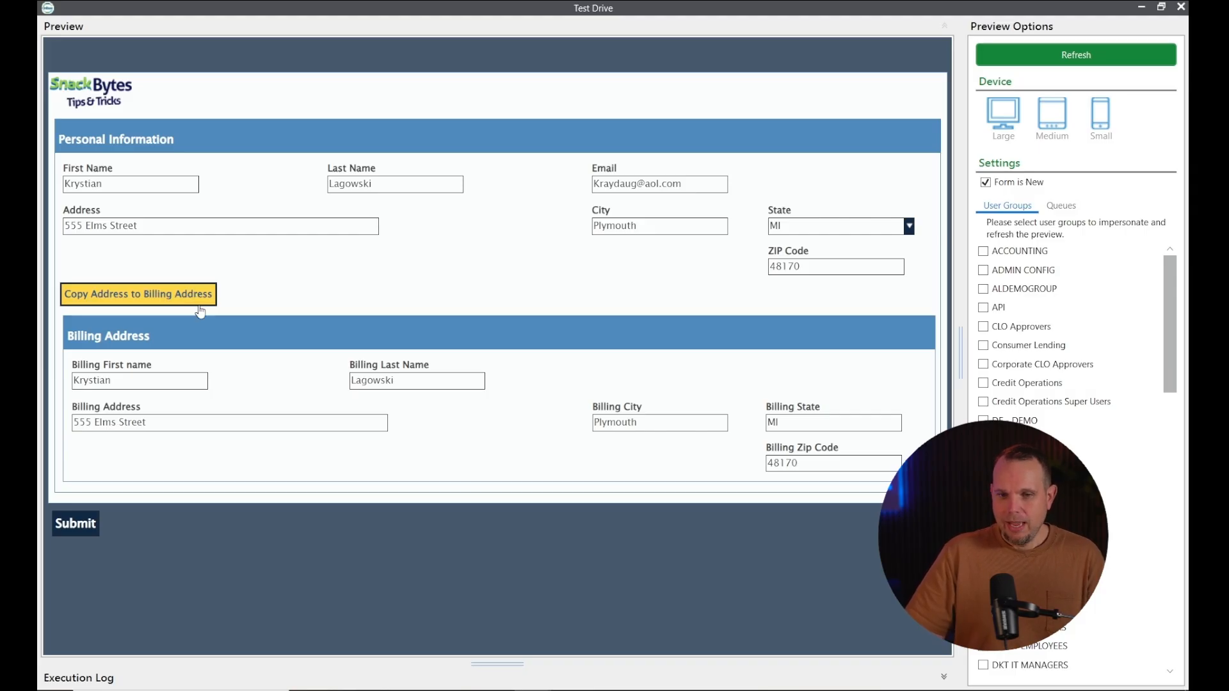
{"action": "left_click", "coordinate": [1177, 8]}
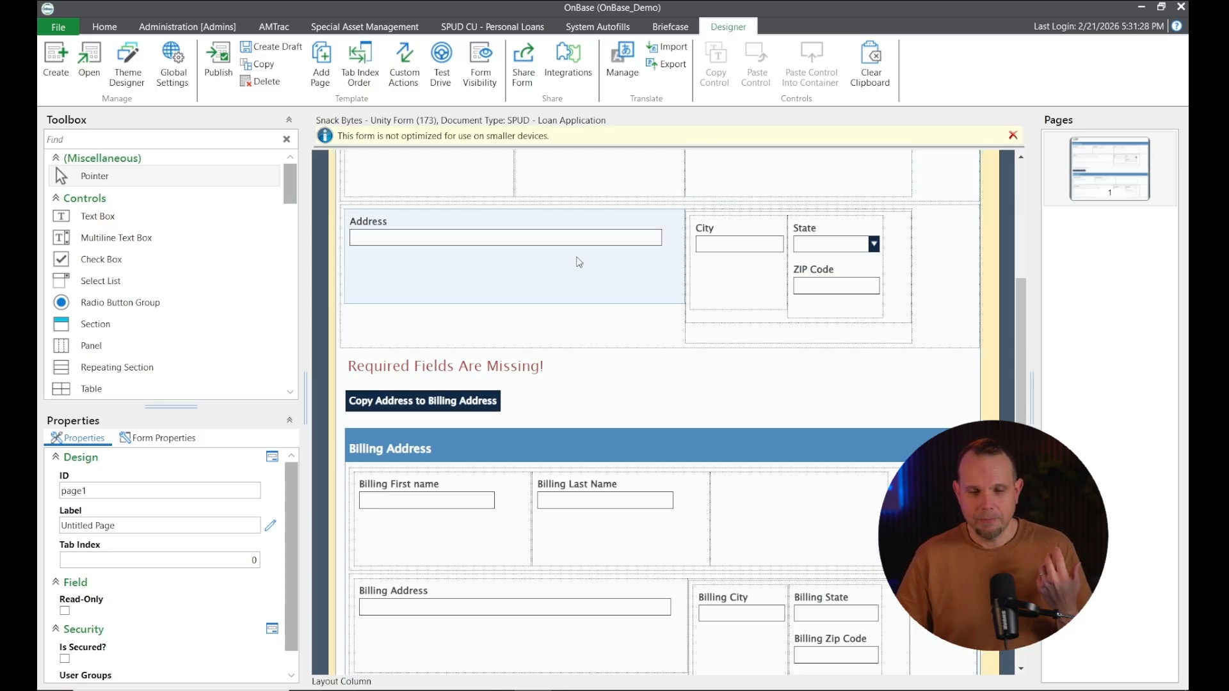
Select the First Name field and check its ID, KW_FirstName, in Properties
{"action": "scroll", "coordinate": [448, 275], "scroll_direction": "up", "scroll_amount": 3}
{"action": "left_click", "coordinate": [404, 321]}
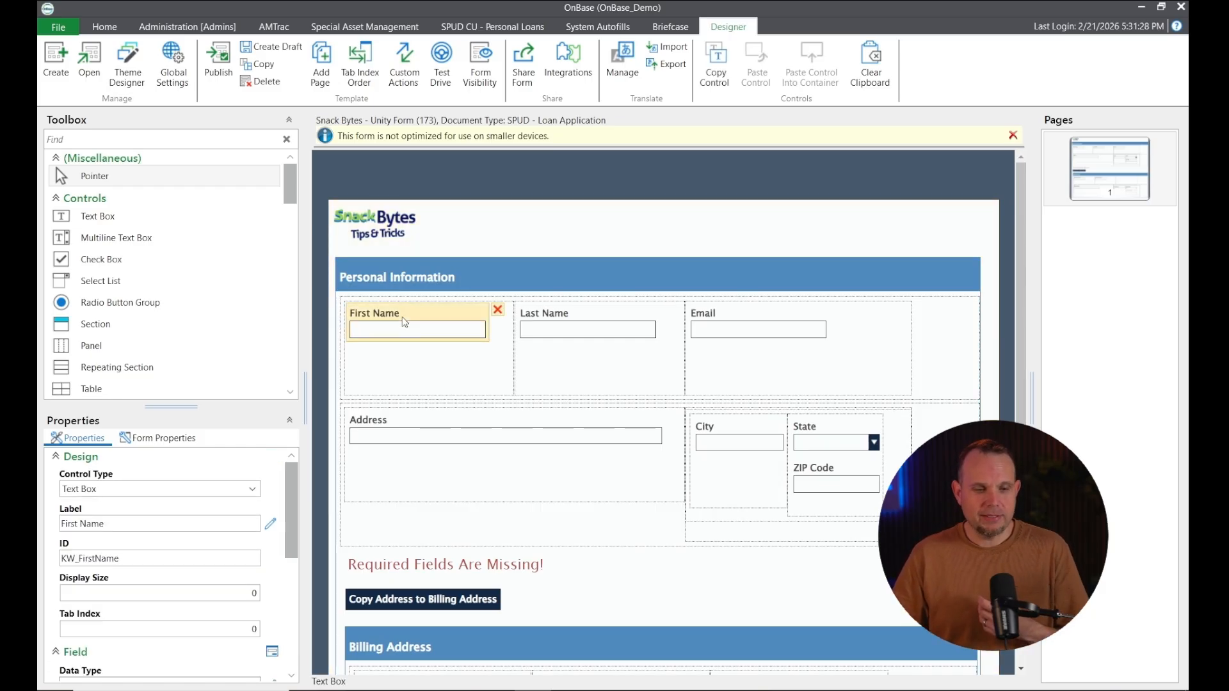
{"action": "left_click", "coordinate": [128, 561]}
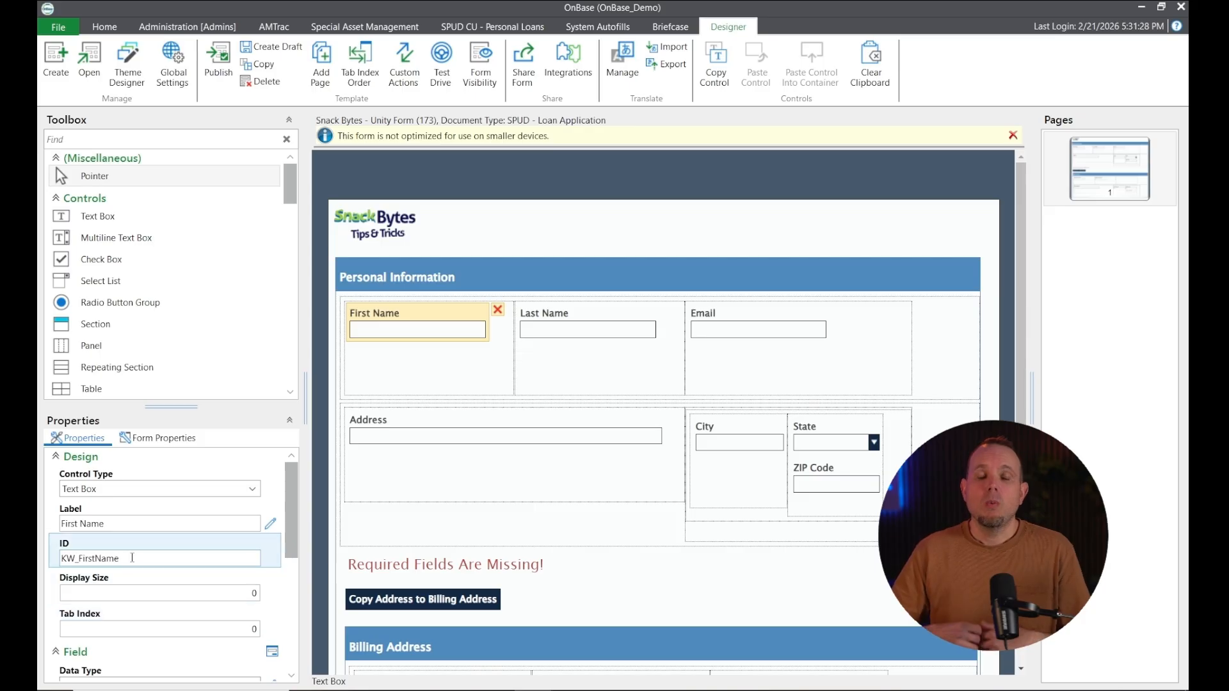
{"action": "left_click_drag", "start_coordinate": [128, 561], "coordinate": [39, 562]}
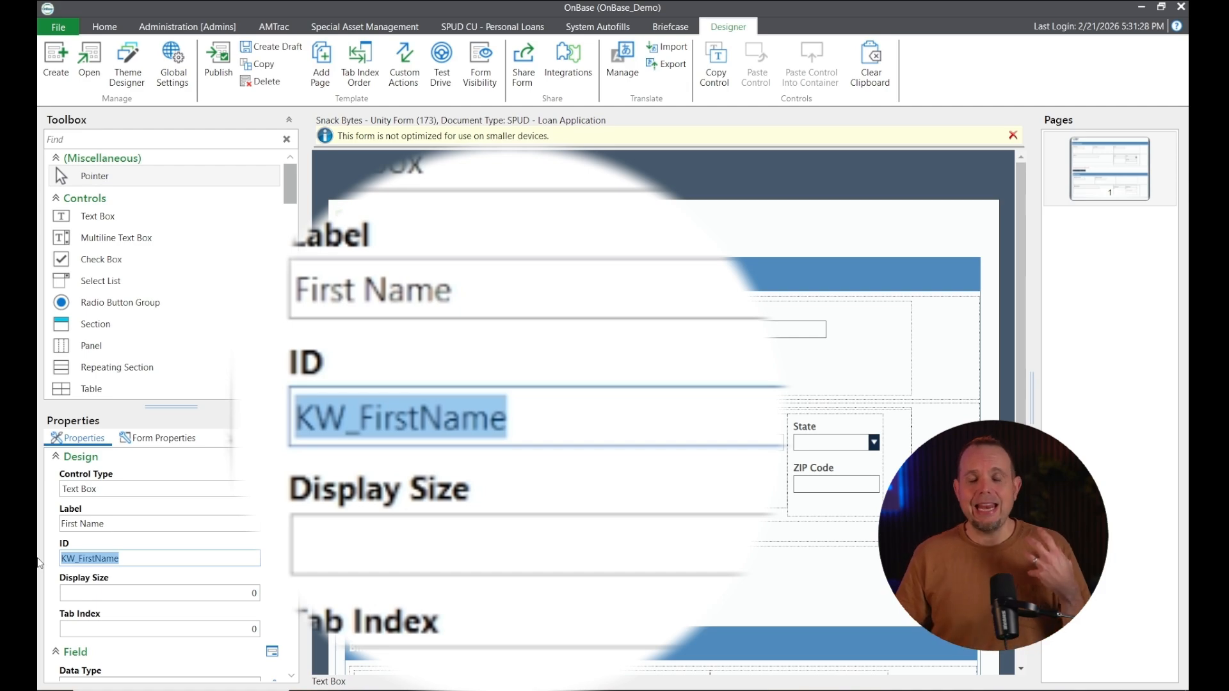
{"action": "scroll", "coordinate": [736, 474], "scroll_direction": "down", "scroll_amount": 3}
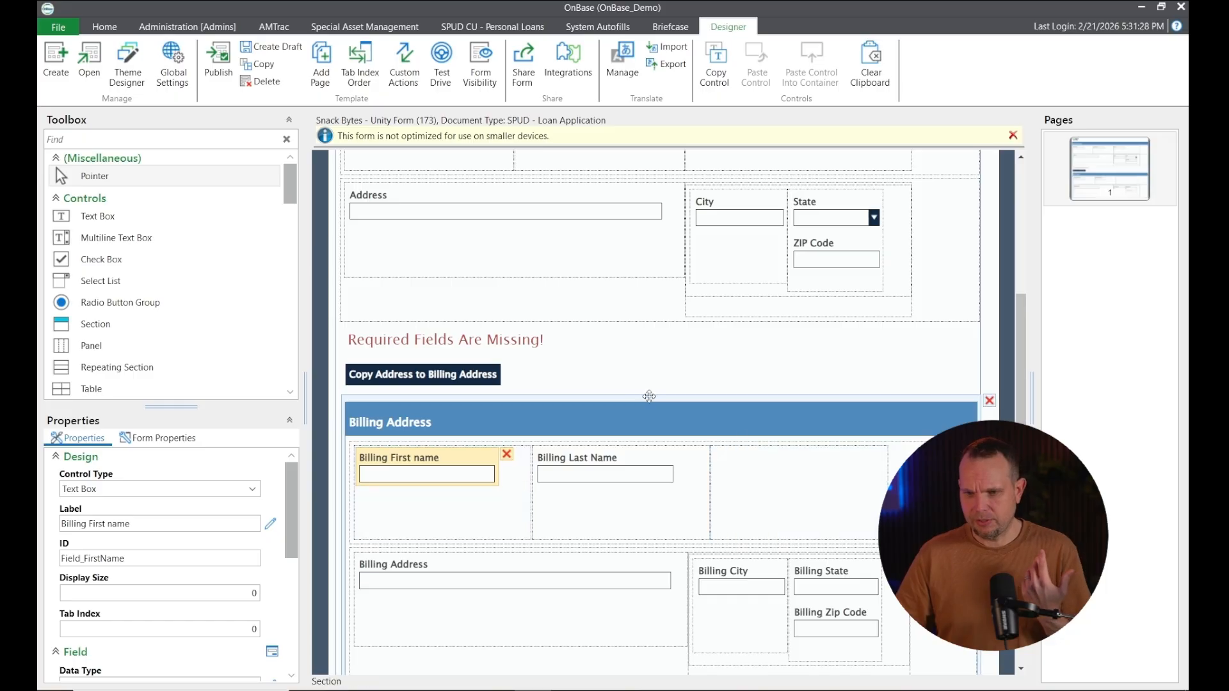
Start a new custom action with an Expression is True condition, then discard it unsaved
{"action": "left_click", "coordinate": [406, 60]}
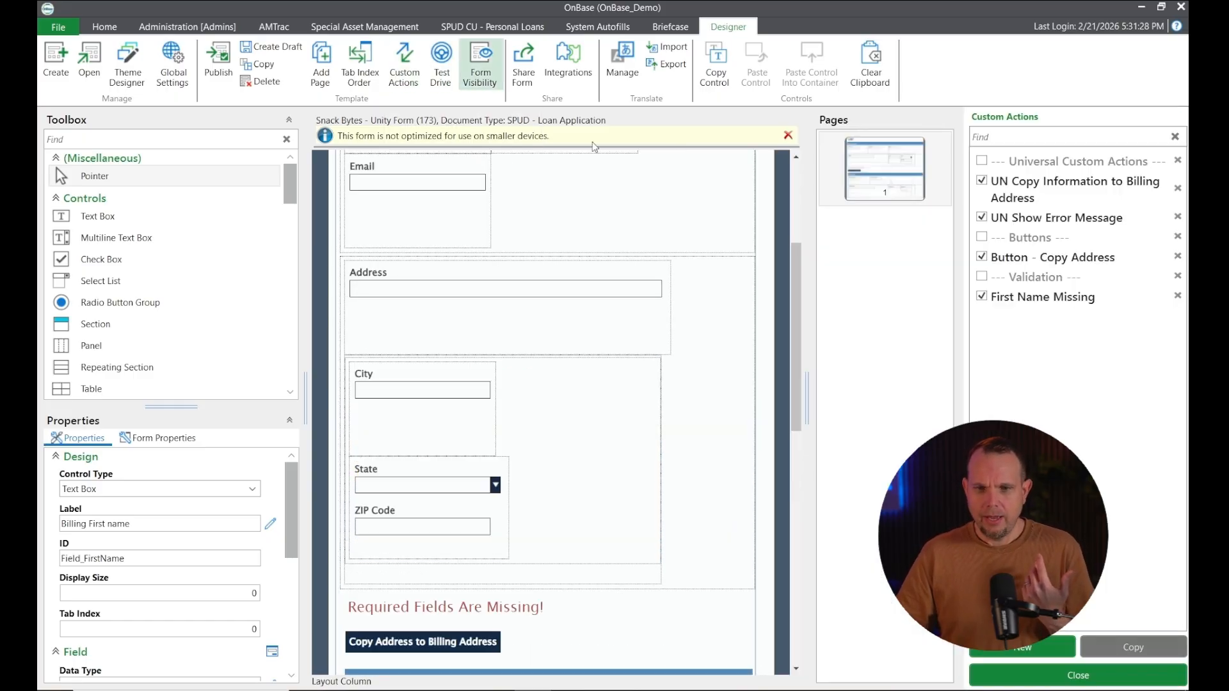
{"action": "left_click", "coordinate": [1040, 653]}
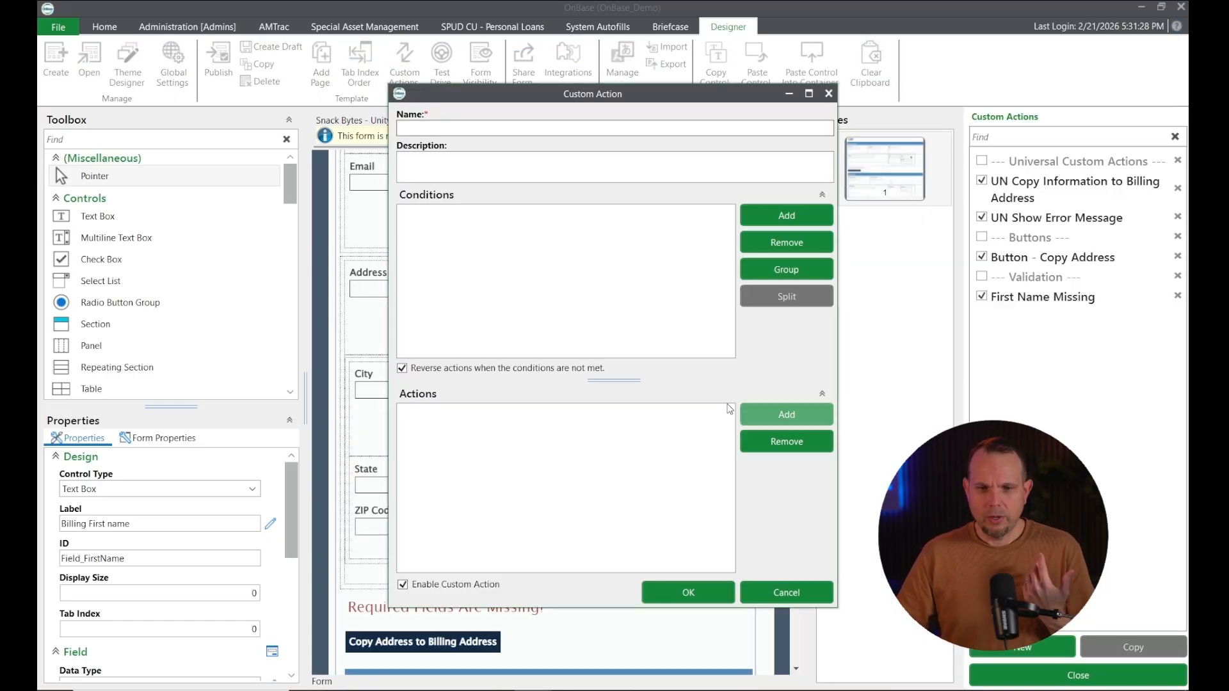
{"action": "left_click", "coordinate": [751, 212]}
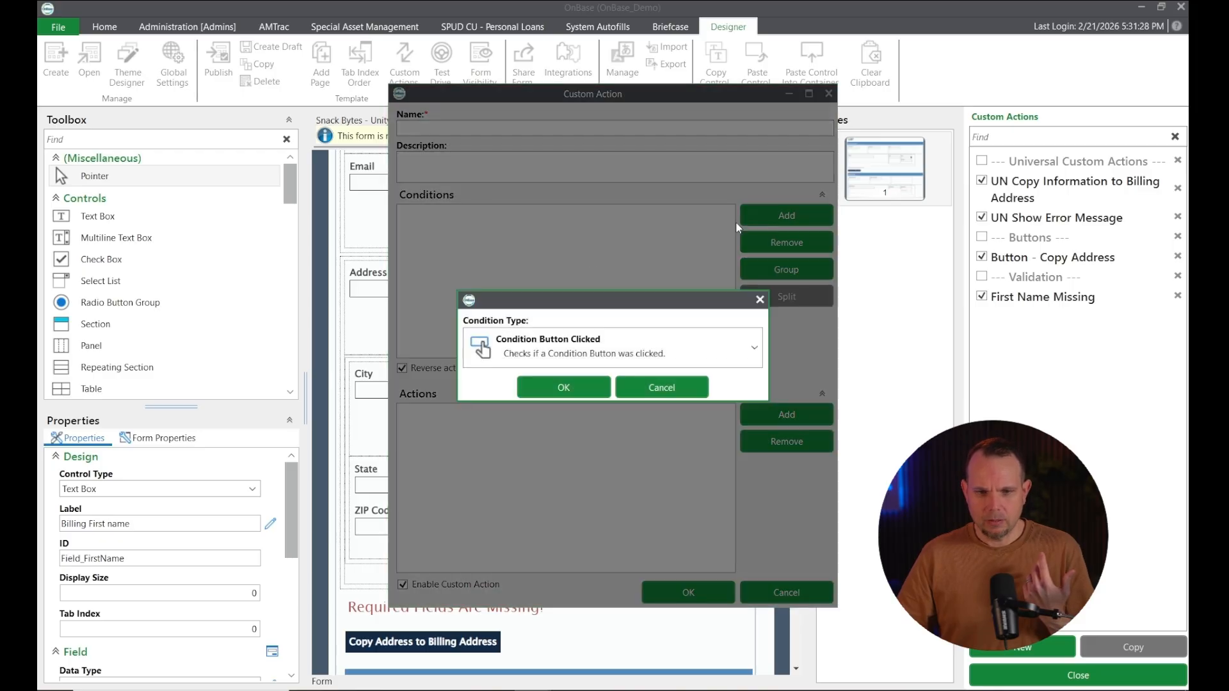
{"action": "left_click", "coordinate": [577, 353]}
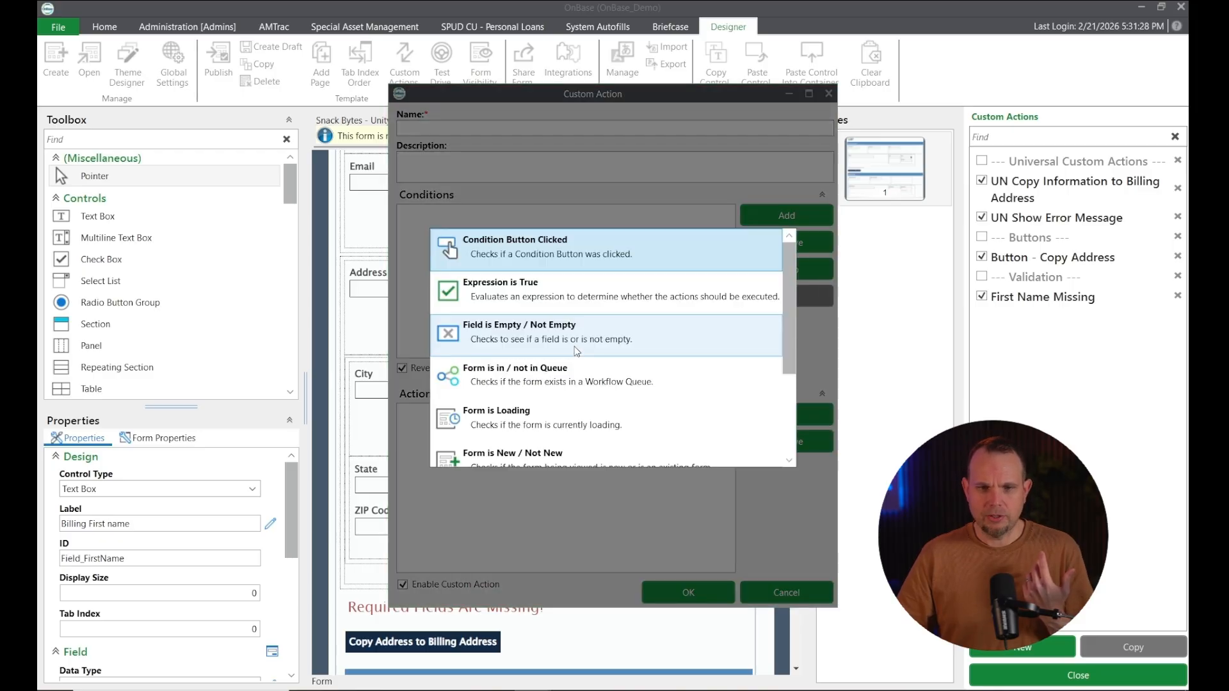
{"action": "left_click", "coordinate": [574, 302]}
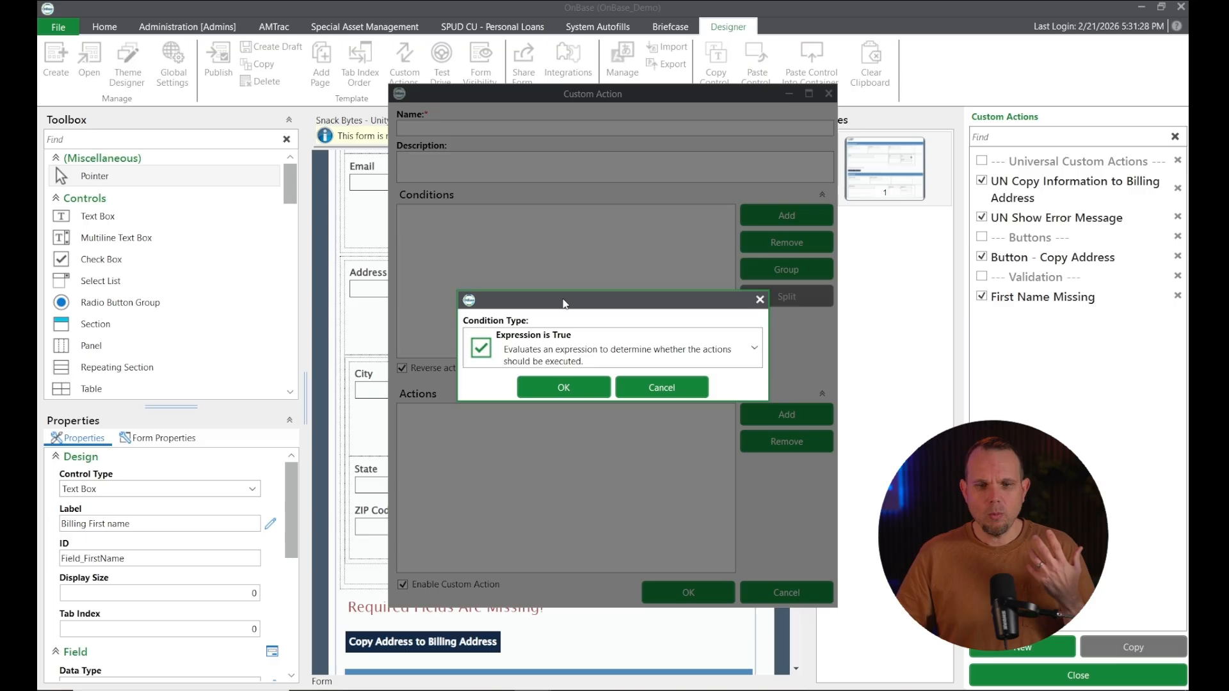
{"action": "left_click", "coordinate": [563, 389]}
{"action": "left_click", "coordinate": [430, 217]}
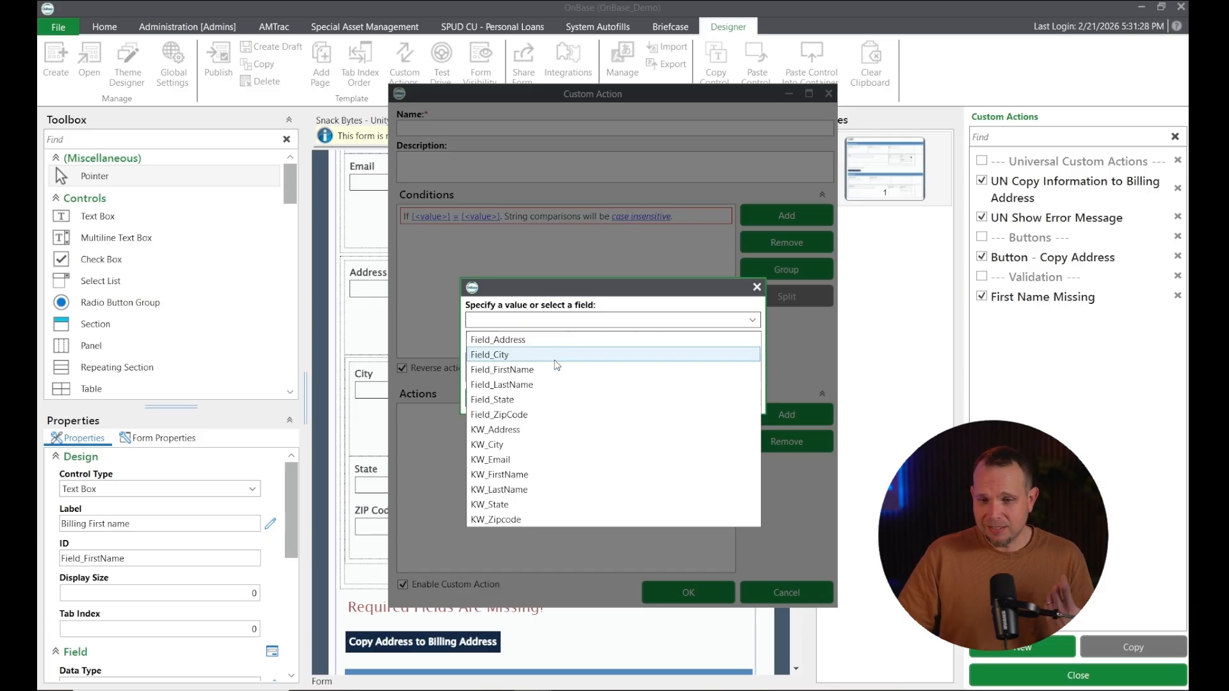
{"action": "left_click", "coordinate": [758, 293]}
{"action": "left_click", "coordinate": [757, 287]}
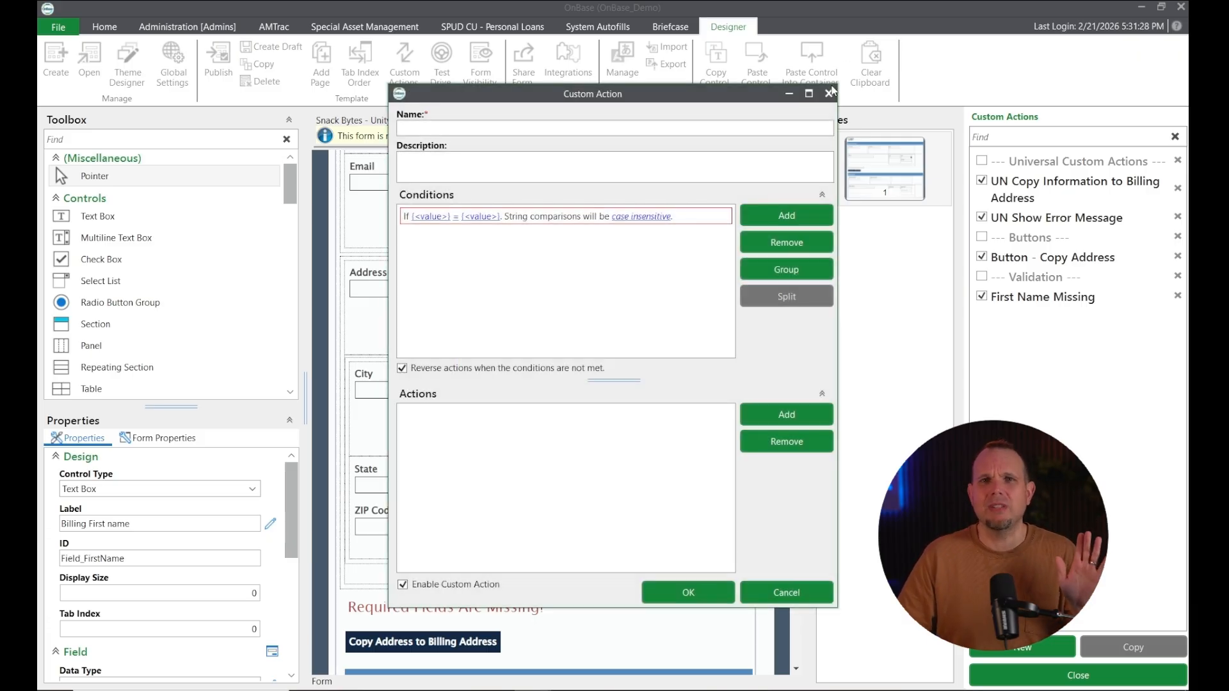
{"action": "left_click", "coordinate": [828, 93]}
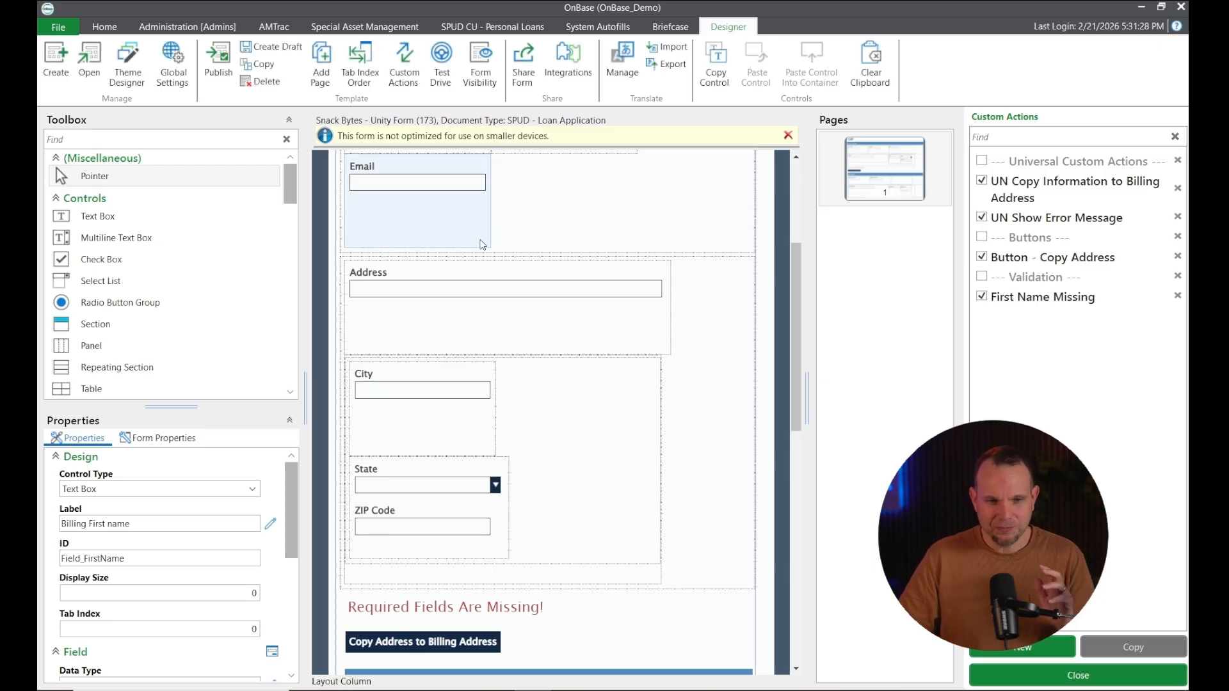
Place a text box below Address, then begin a trial custom action with an Expression is True condition
{"action": "left_click", "coordinate": [96, 216]}
{"action": "left_click_drag", "start_coordinate": [374, 336], "coordinate": [435, 393]}
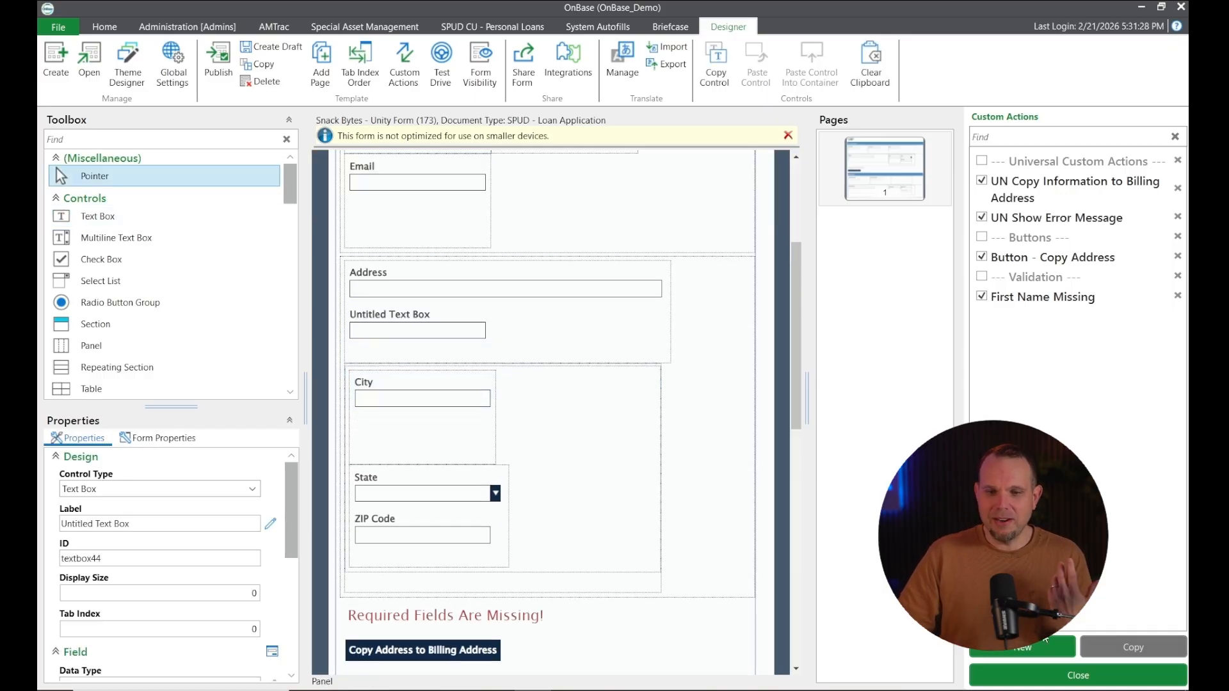
{"action": "left_click", "coordinate": [1033, 652]}
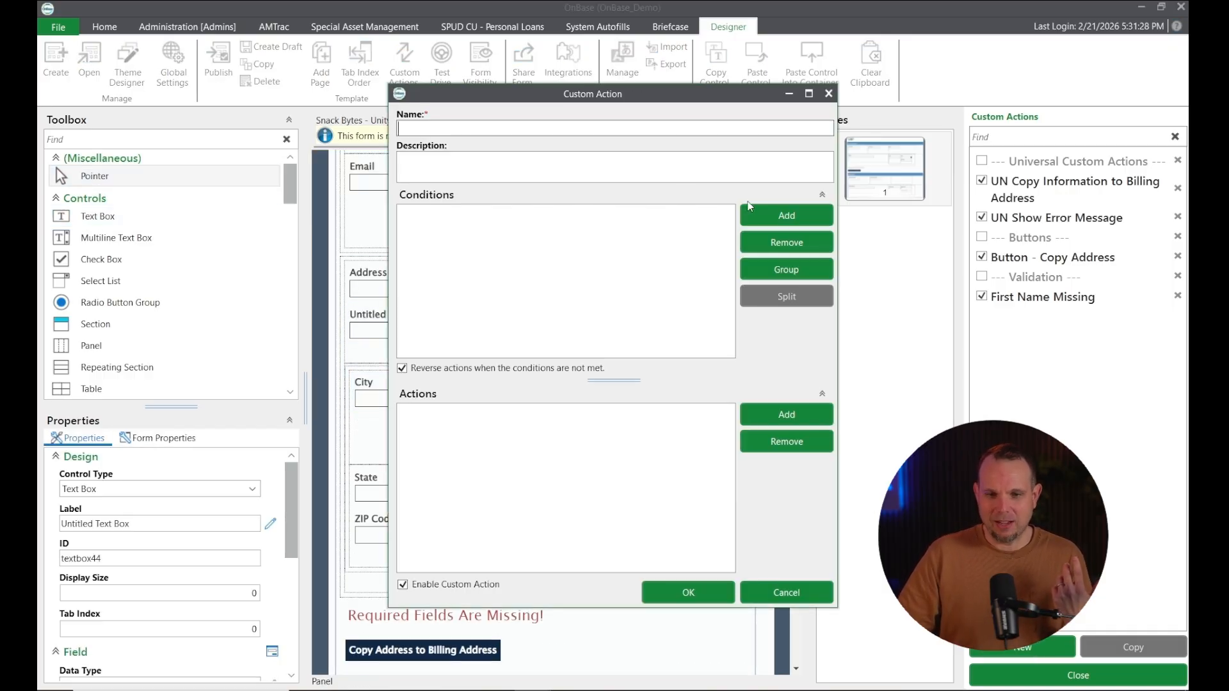
{"action": "left_click", "coordinate": [761, 218]}
{"action": "left_click", "coordinate": [633, 346]}
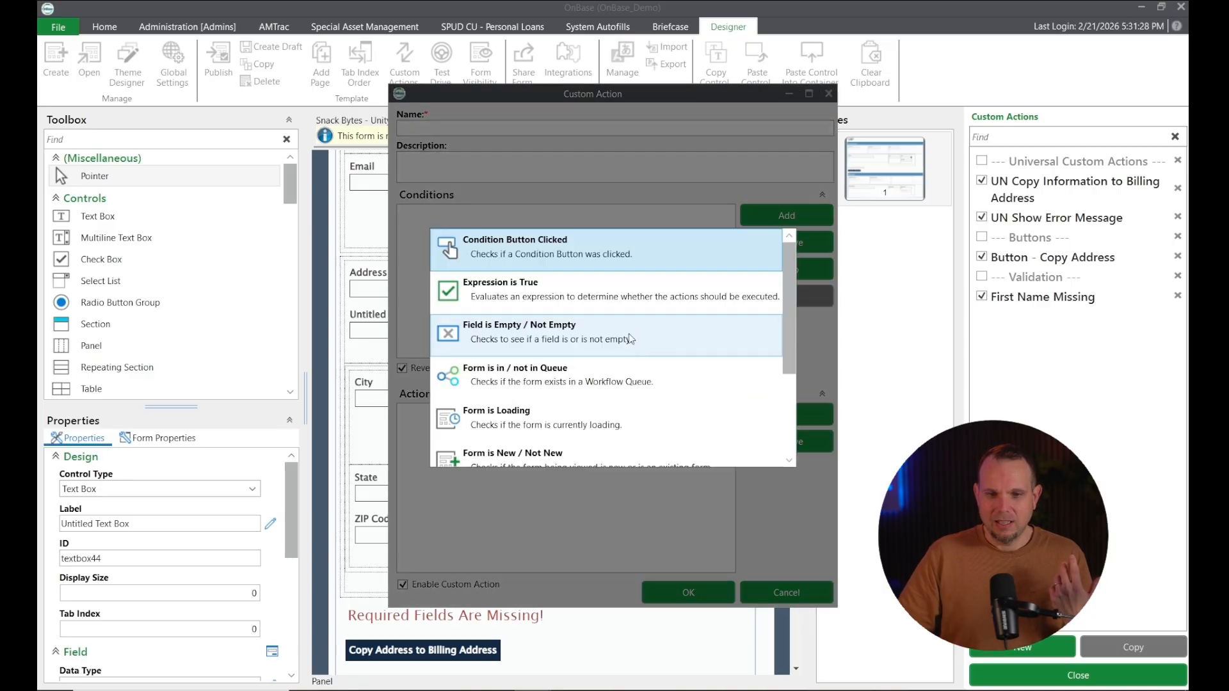
{"action": "left_click", "coordinate": [620, 312]}
{"action": "left_click", "coordinate": [563, 390]}
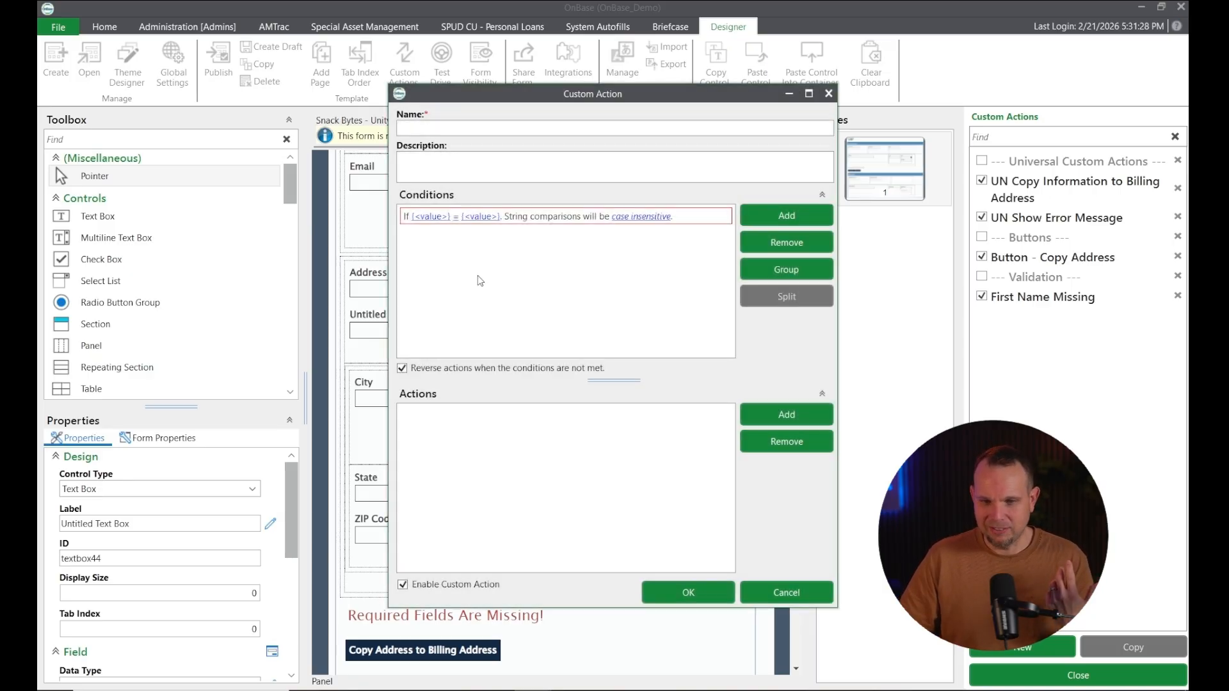
{"action": "left_click", "coordinate": [435, 215]}
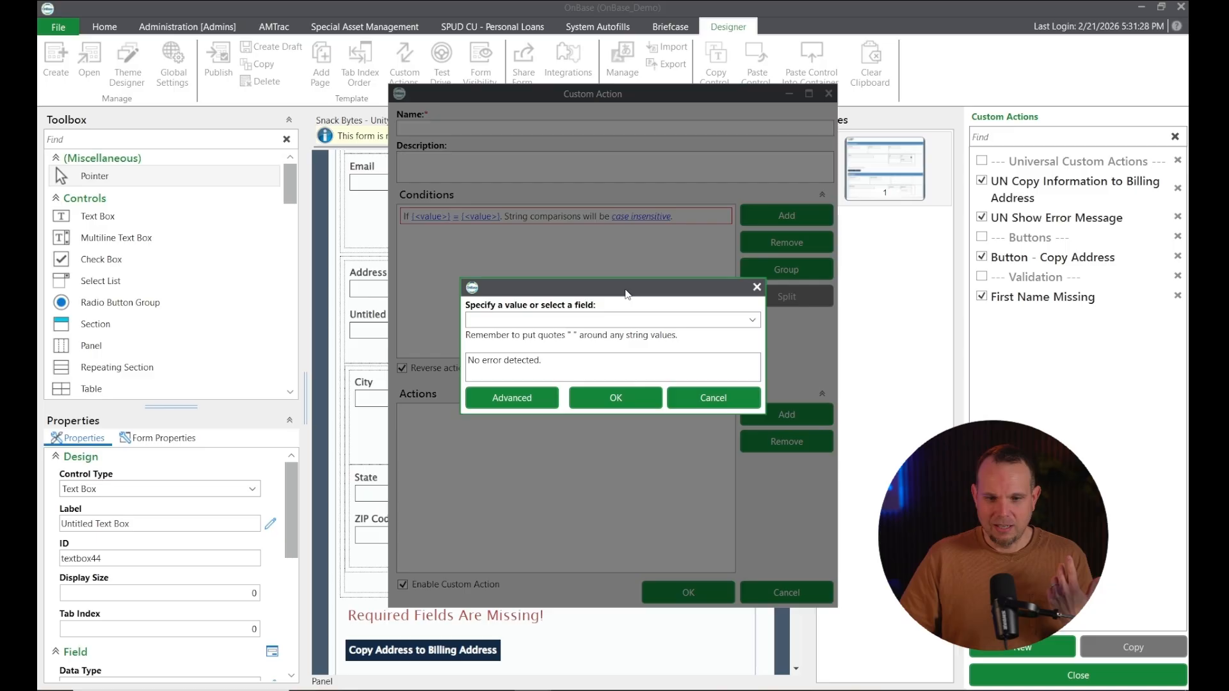
{"action": "left_click", "coordinate": [755, 321]}
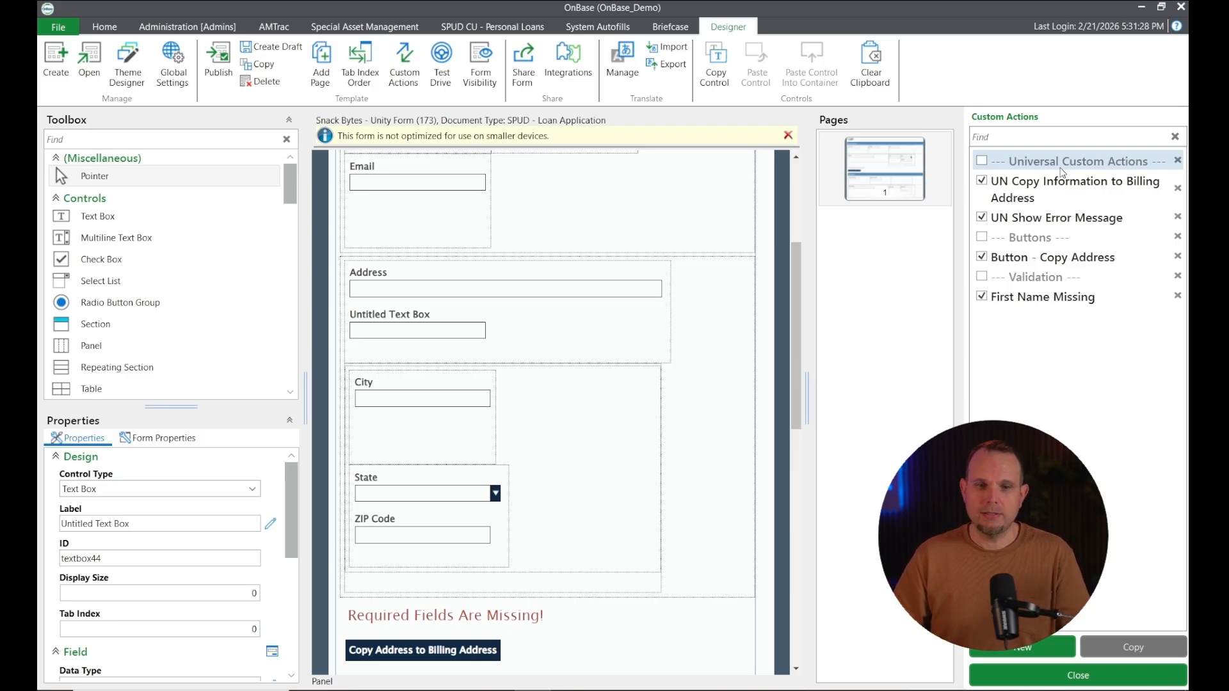
Create a new custom action named '--- Keyword Validation ---'
{"action": "left_click", "coordinate": [1021, 647]}
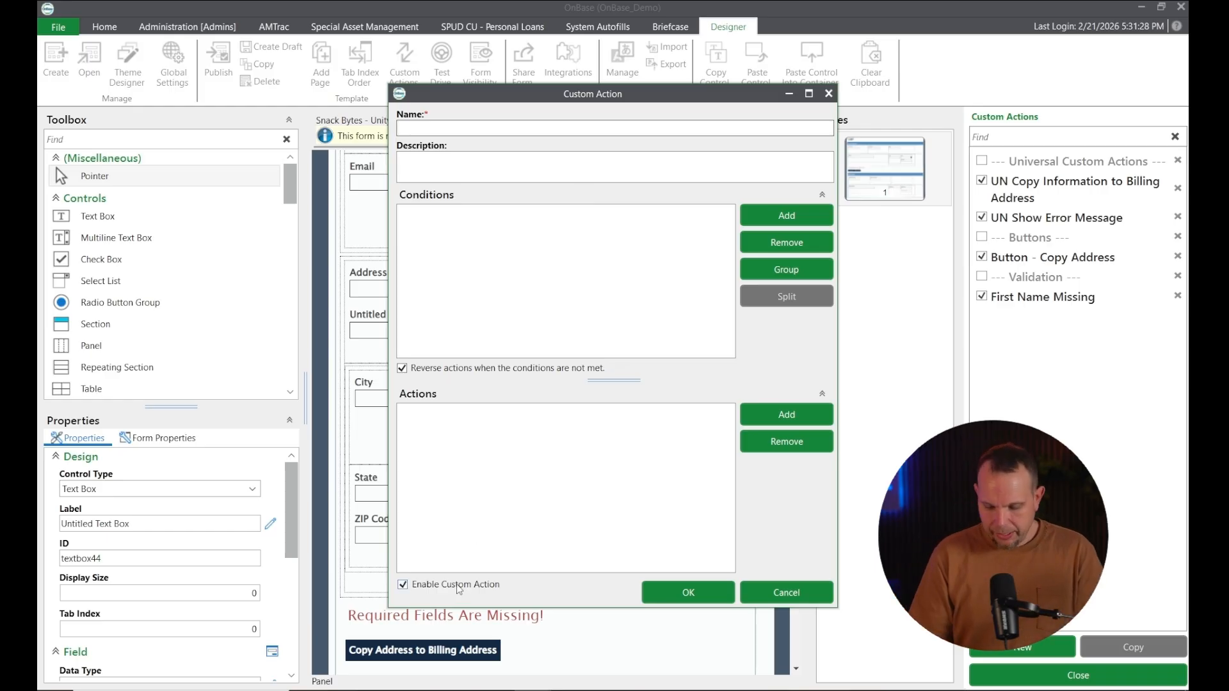
{"action": "left_click", "coordinate": [516, 130]}
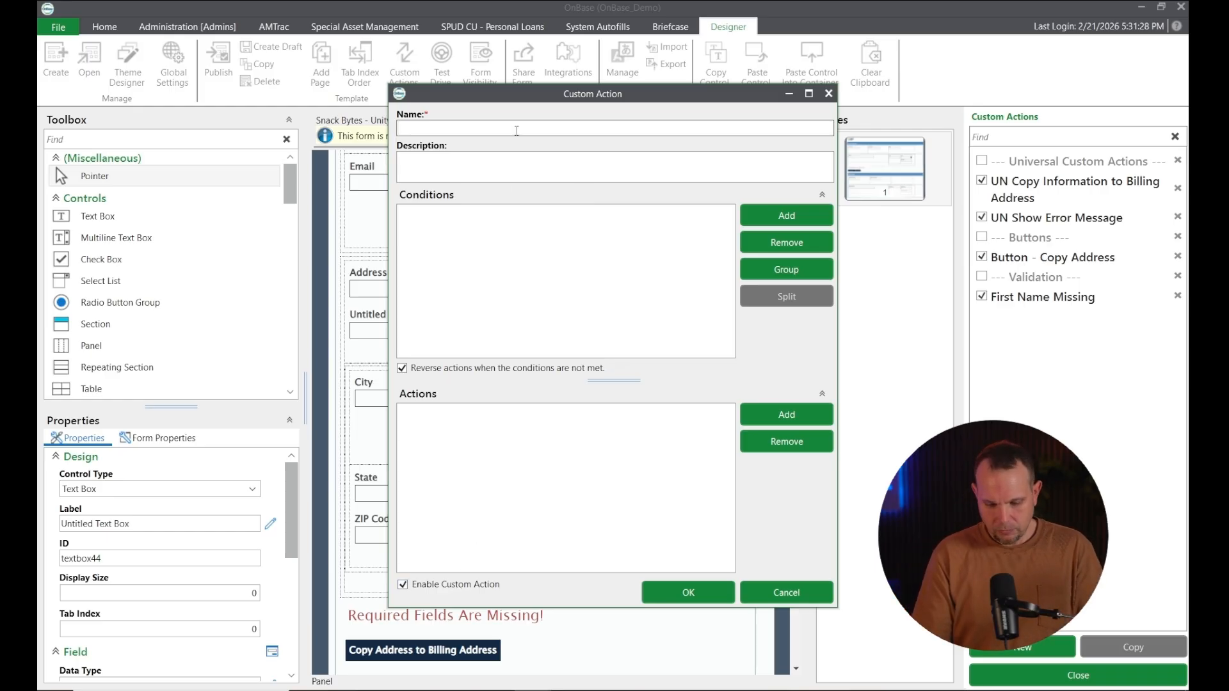
{"action": "type", "text": "--"}
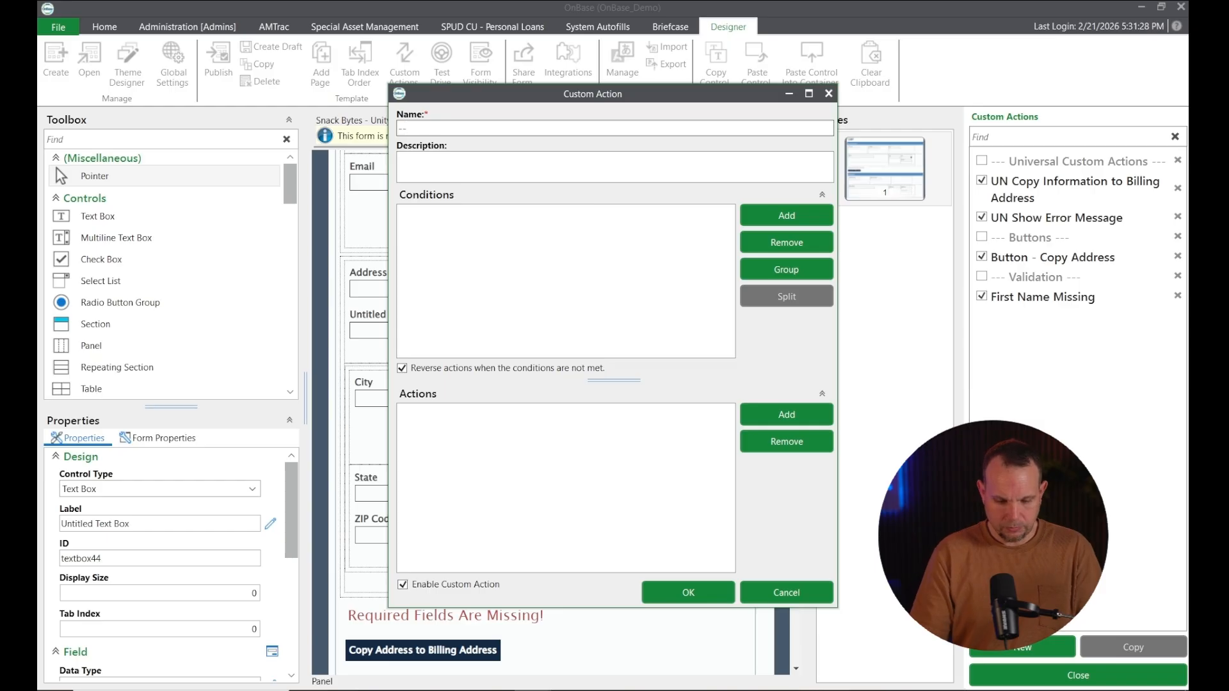
{"action": "type", "text": "-"}
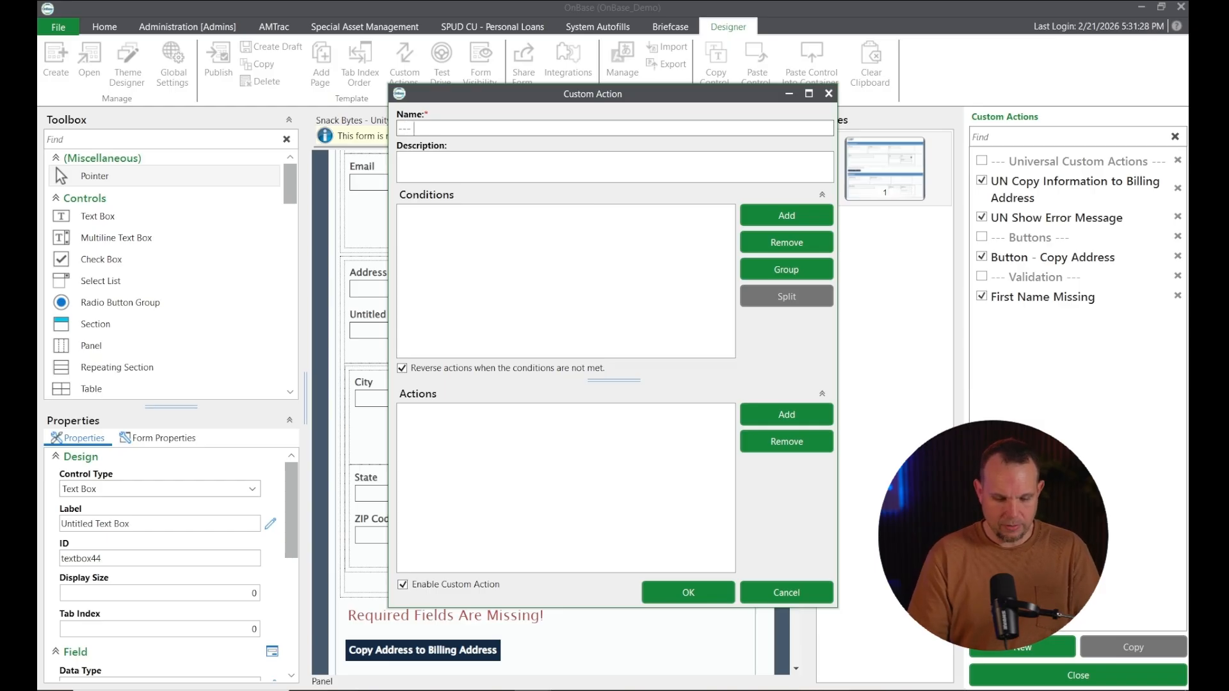
{"action": "type", "text": " Keyword Va"}
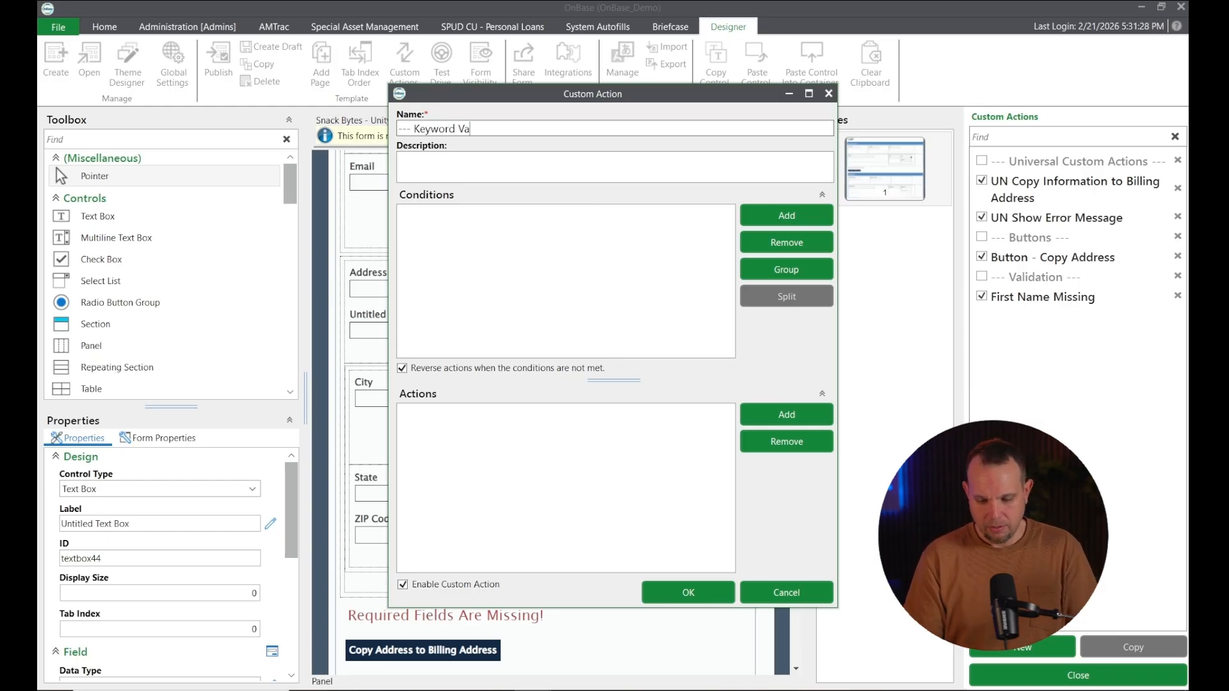
{"action": "type", "text": "lidation"}
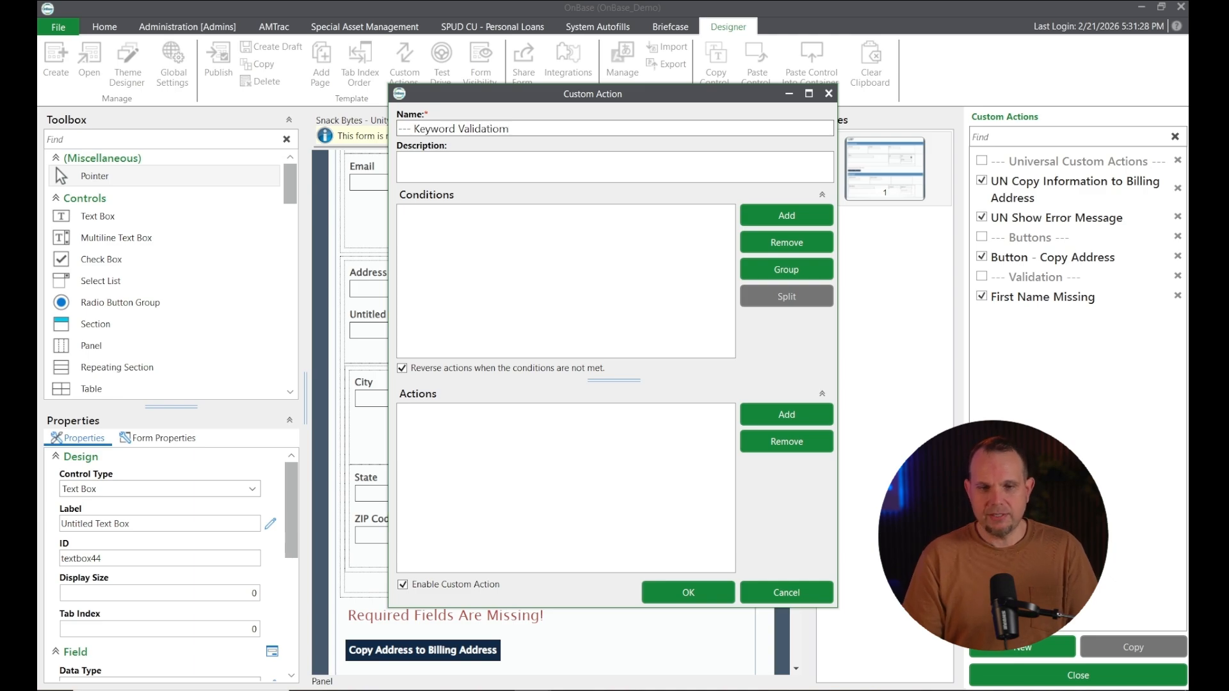
{"action": "type", "text": " -"}
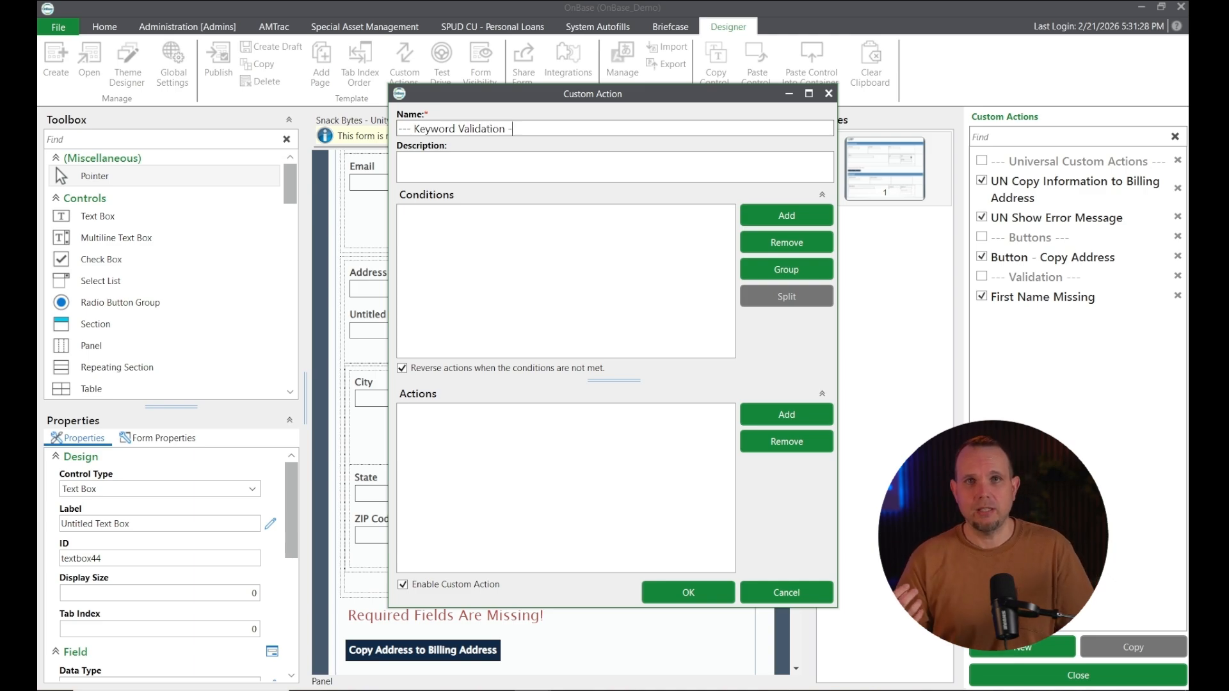
{"action": "type", "text": "--"}
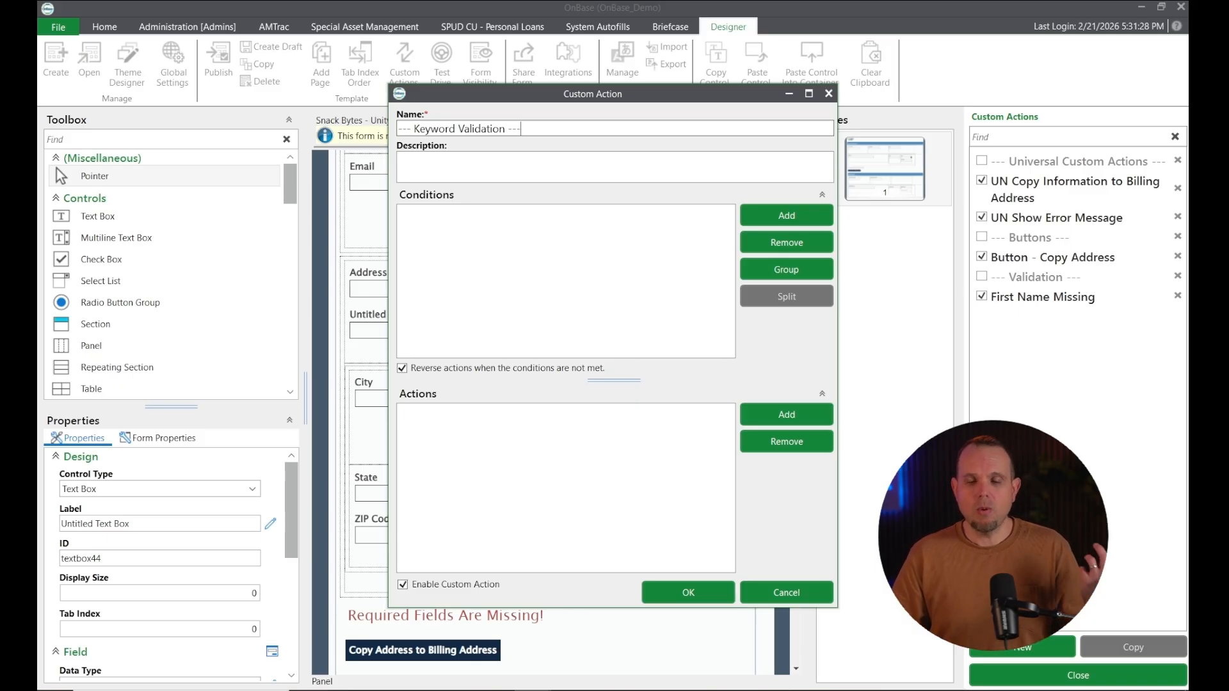
{"action": "left_click", "coordinate": [519, 233]}
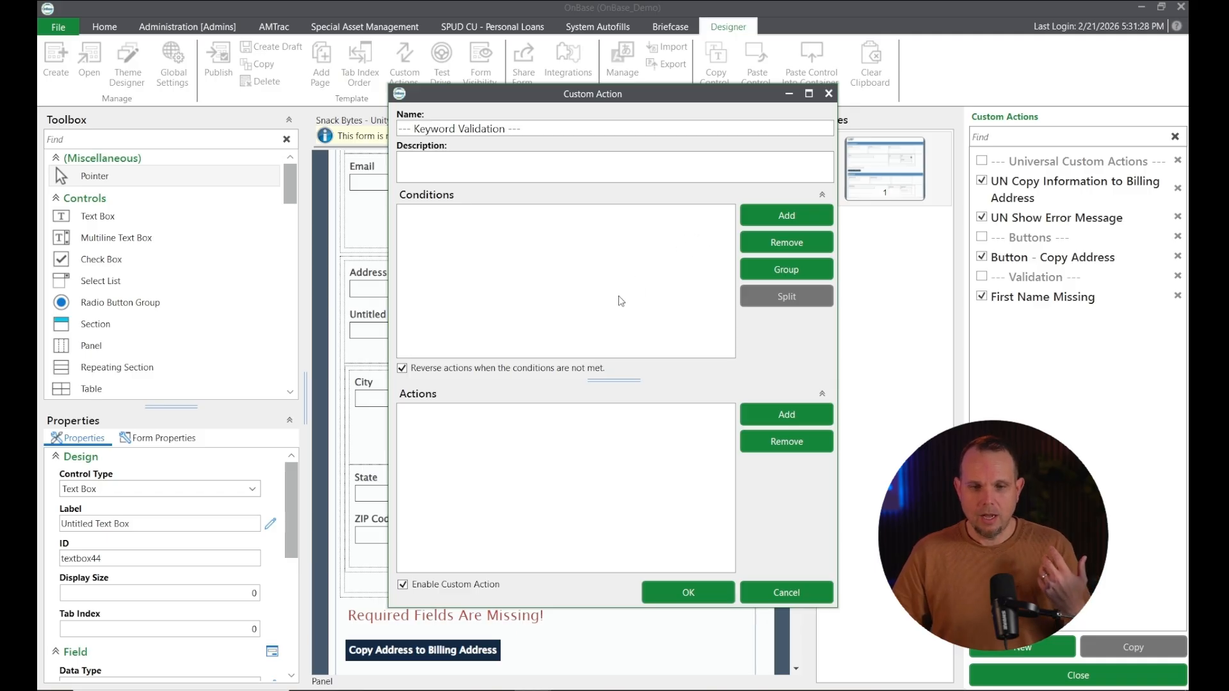
Give the divider a Form is Loading condition, disable it, save it, and select it in the list
{"action": "left_click", "coordinate": [776, 221]}
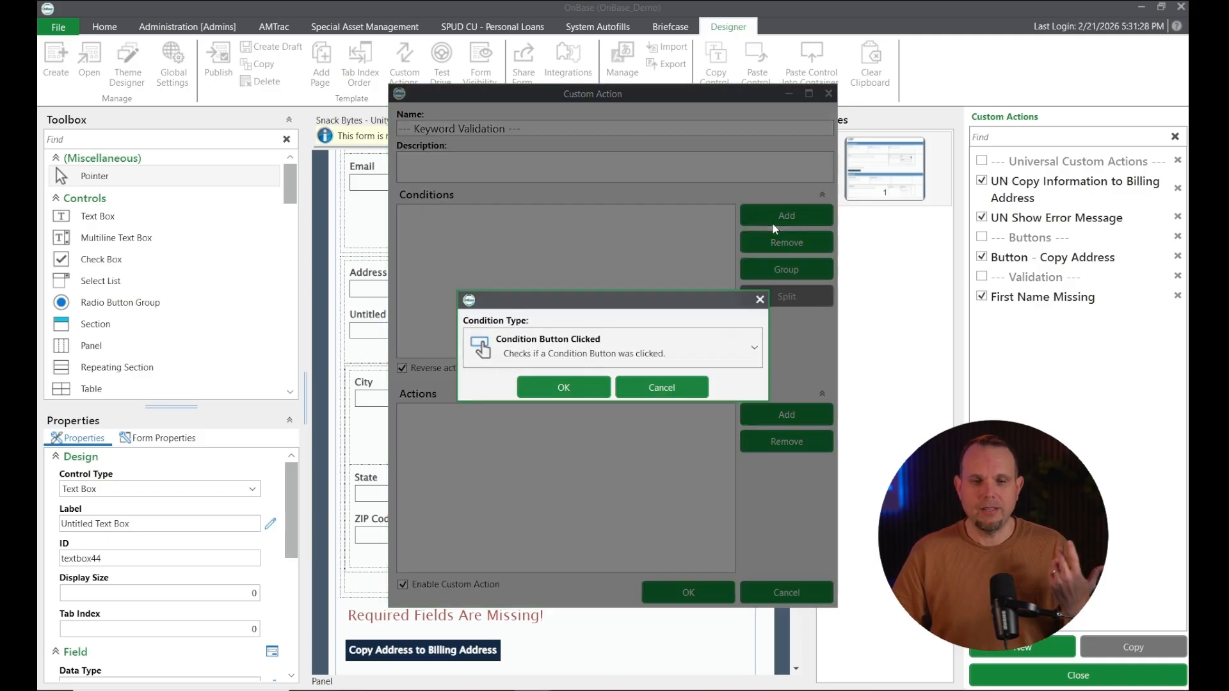
{"action": "left_click", "coordinate": [557, 340]}
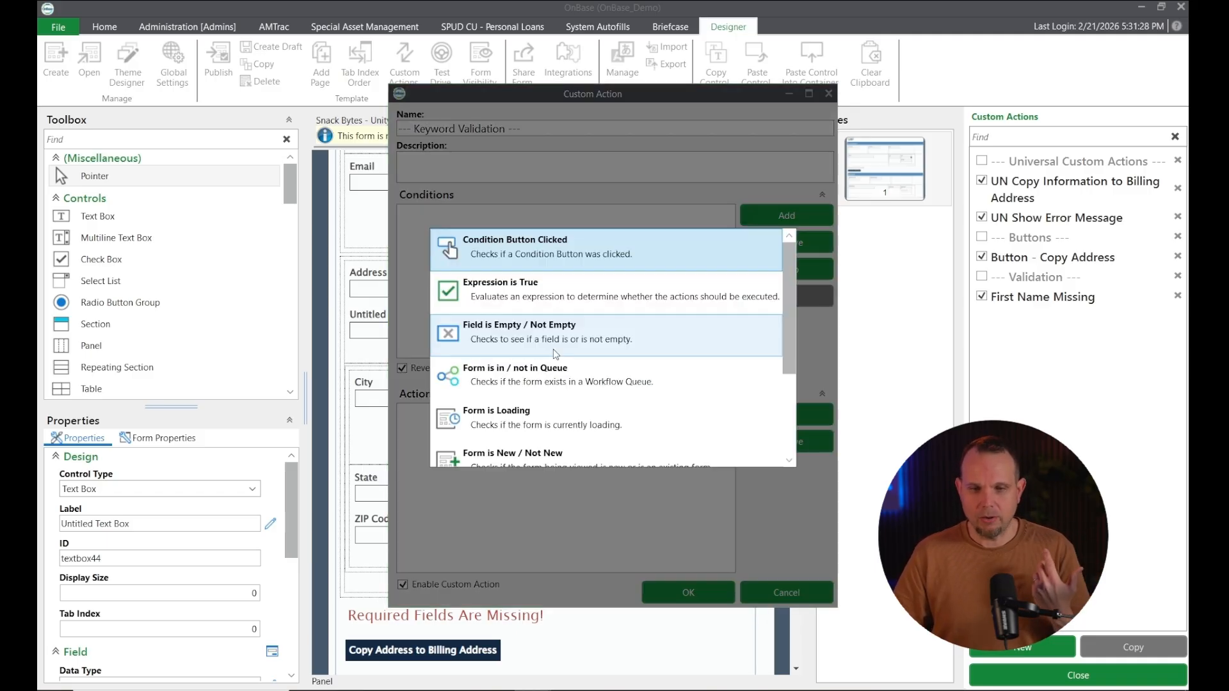
{"action": "left_click", "coordinate": [530, 408]}
{"action": "left_click", "coordinate": [563, 388]}
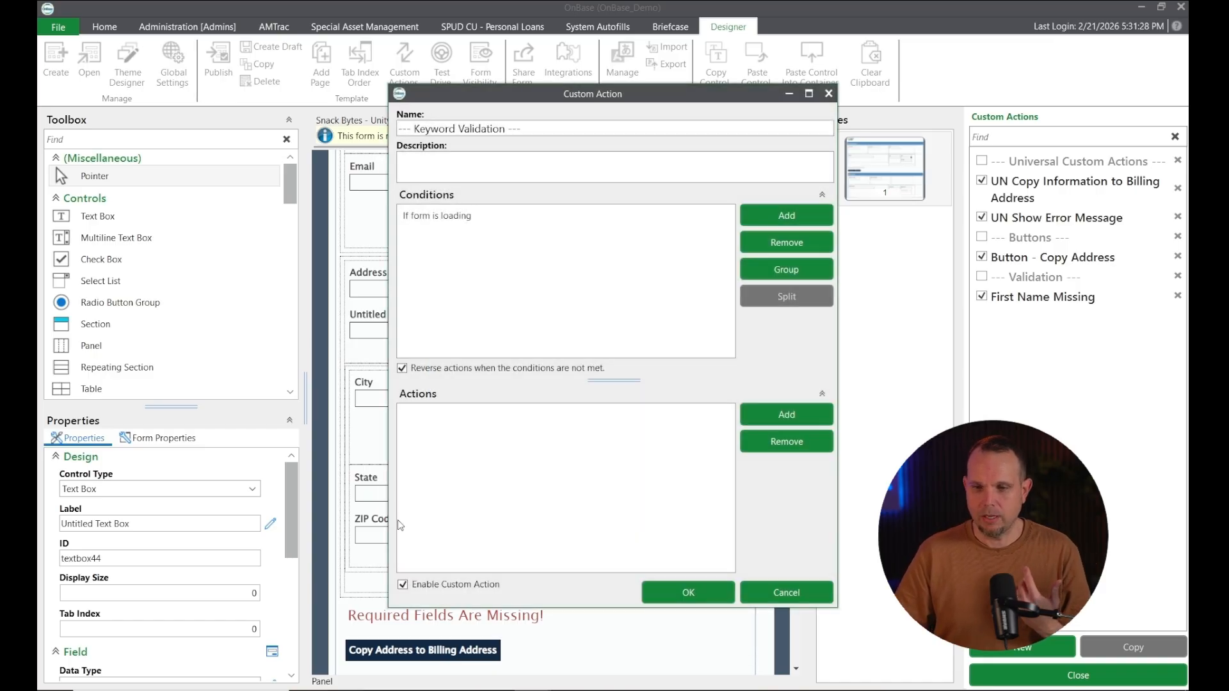
{"action": "left_click", "coordinate": [403, 586]}
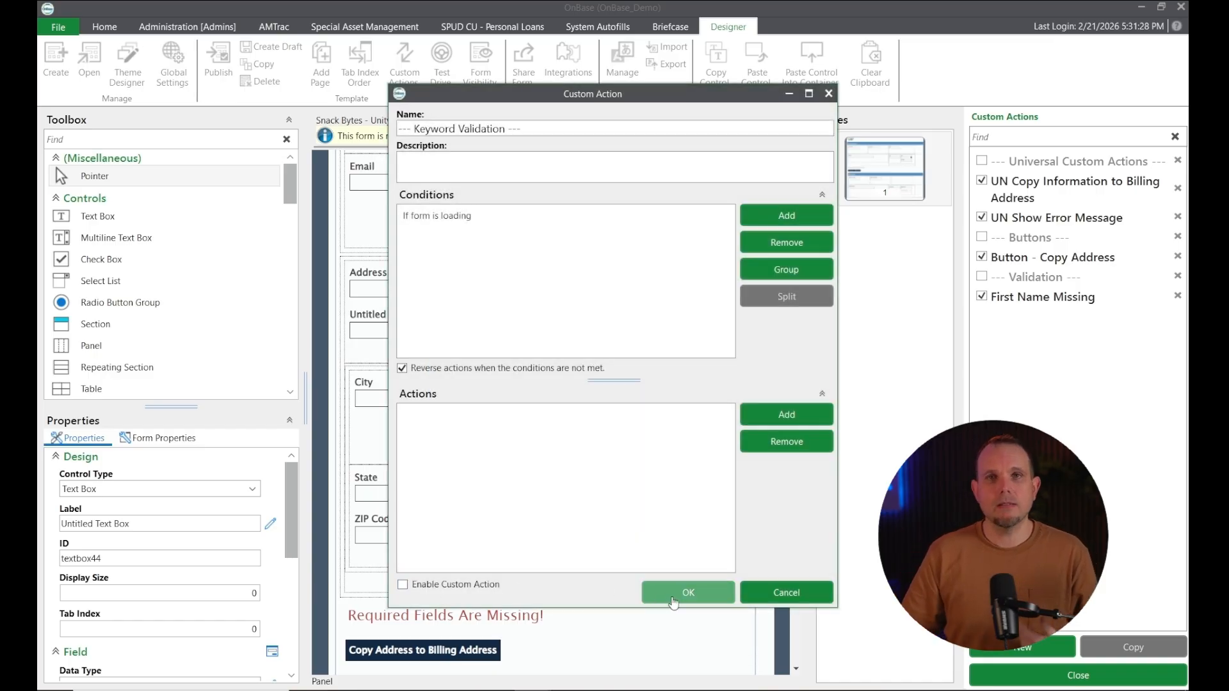
{"action": "left_click", "coordinate": [673, 601]}
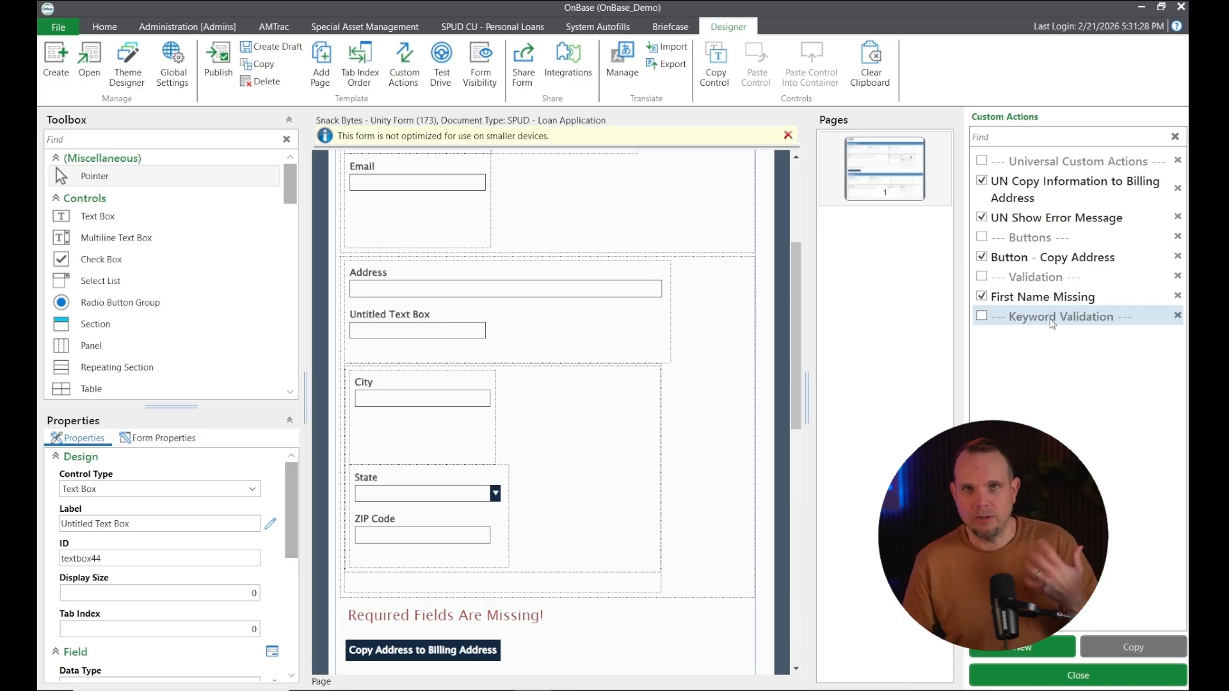
{"action": "left_click", "coordinate": [1050, 320]}
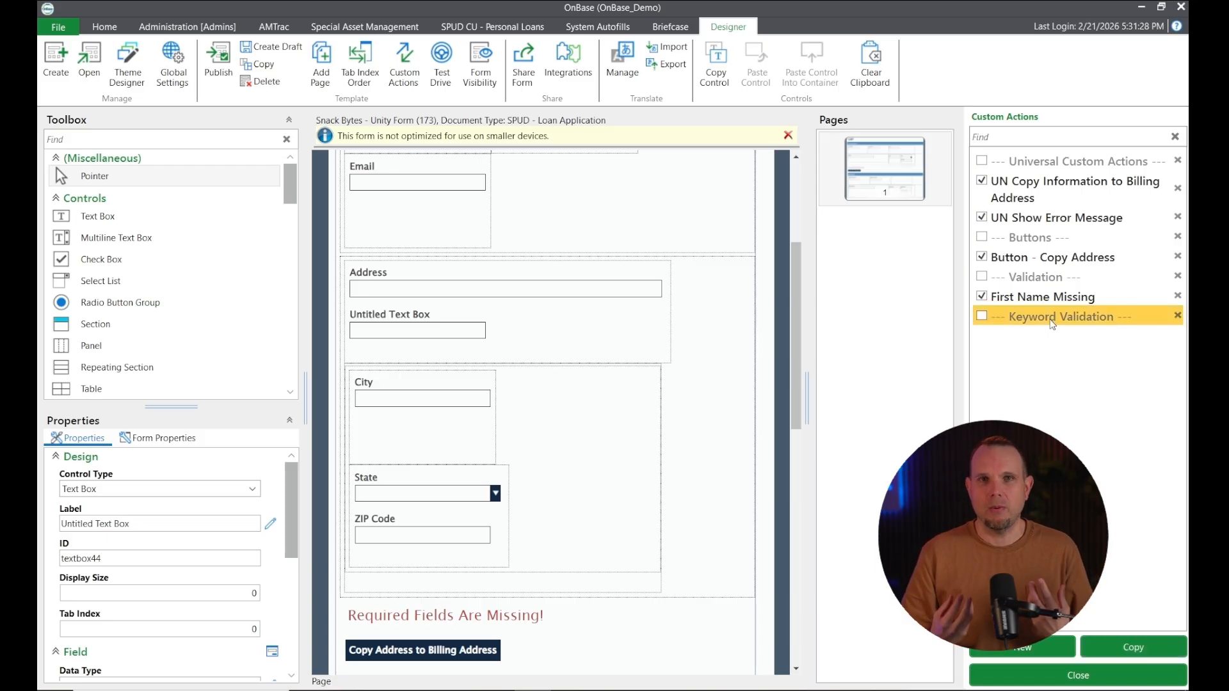